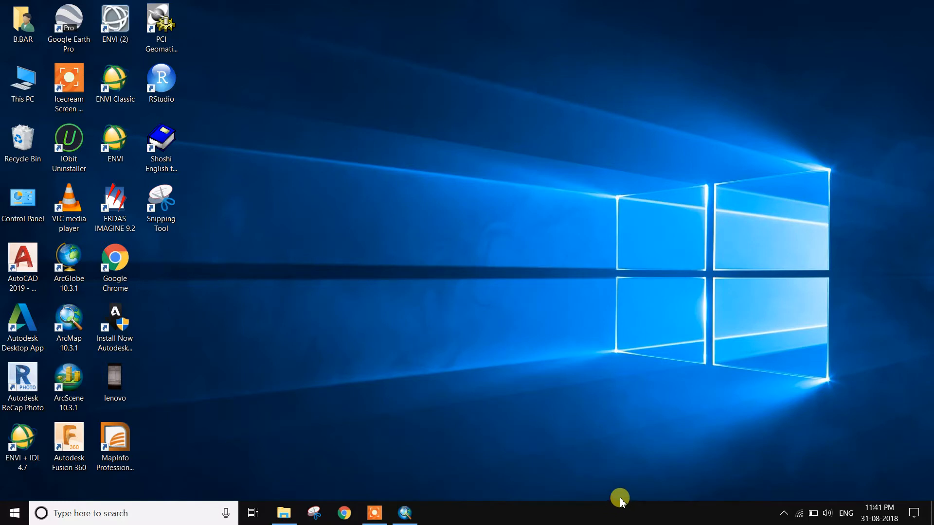
Step: Open Google Earth Pro and examine northern India up to the Jammu and Kashmir and Aksai Chin area
{"action": "double_click", "coordinate": [78, 43]}
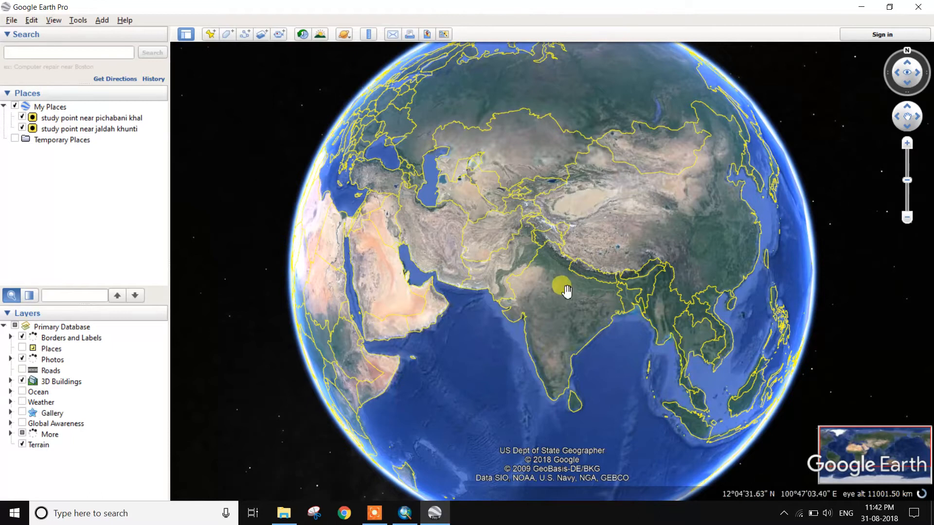
{"action": "scroll", "coordinate": [559, 289], "scroll_direction": "up", "scroll_amount": 3}
{"action": "scroll", "coordinate": [564, 297], "scroll_direction": "up", "scroll_amount": 3}
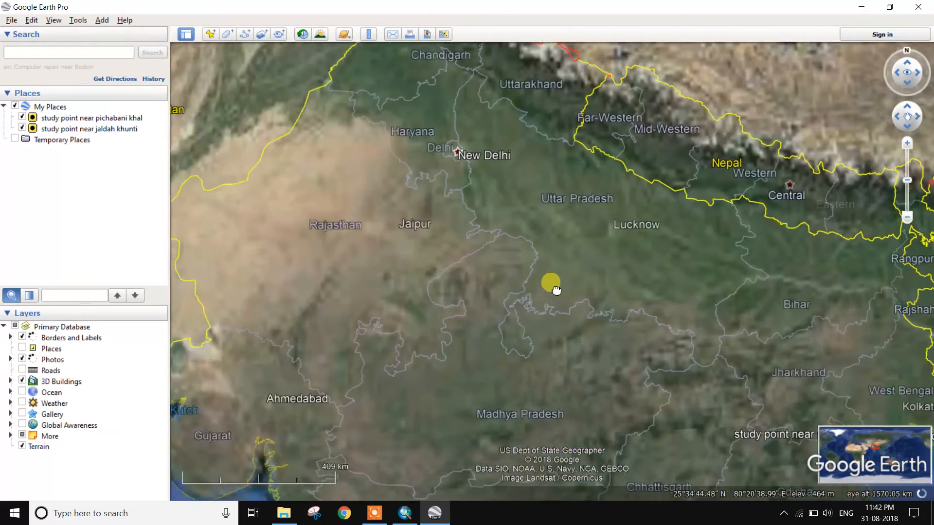
{"action": "left_click_drag", "start_coordinate": [556, 290], "coordinate": [519, 279]}
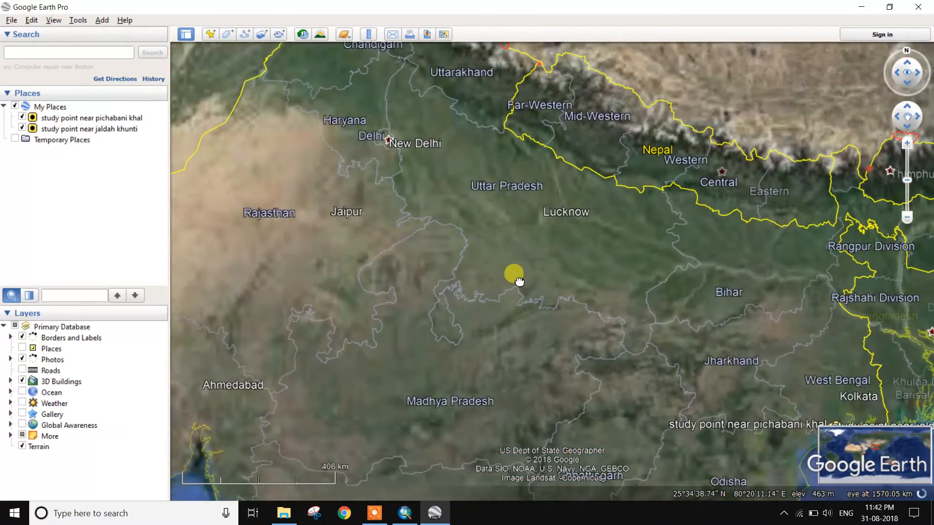
{"action": "left_click_drag", "start_coordinate": [592, 294], "coordinate": [506, 260]}
{"action": "left_click_drag", "start_coordinate": [557, 379], "coordinate": [558, 333]}
{"action": "left_click_drag", "start_coordinate": [552, 244], "coordinate": [601, 384]}
{"action": "left_click_drag", "start_coordinate": [448, 214], "coordinate": [523, 372]}
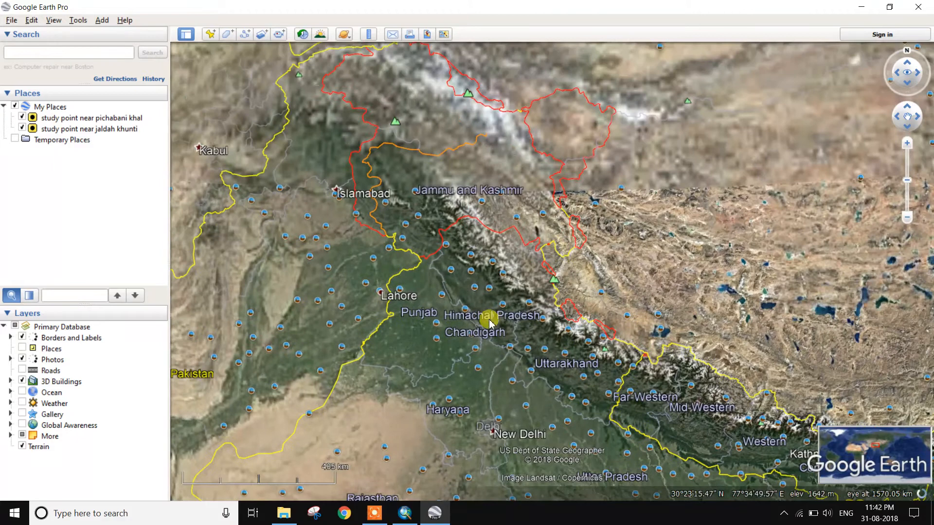
{"action": "scroll", "coordinate": [497, 304], "scroll_direction": "down", "scroll_amount": 1}
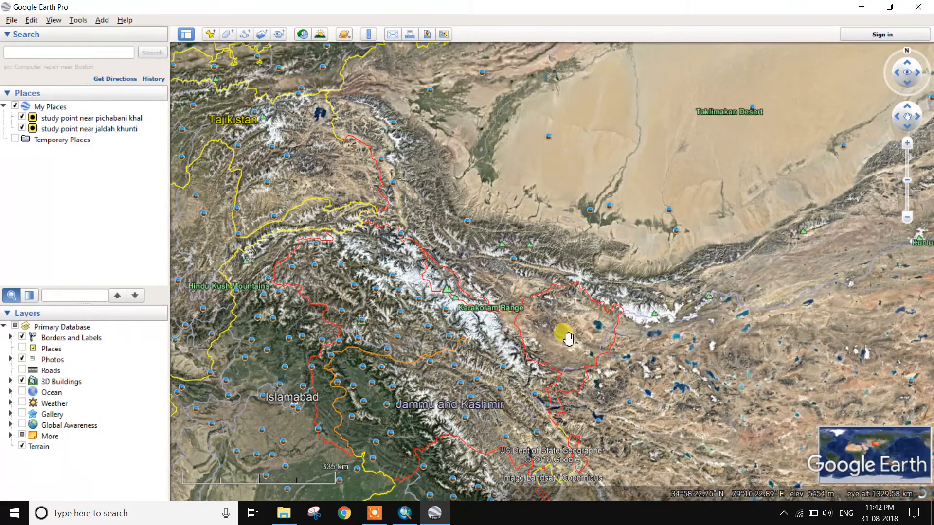
{"action": "scroll", "coordinate": [568, 338], "scroll_direction": "up", "scroll_amount": 2}
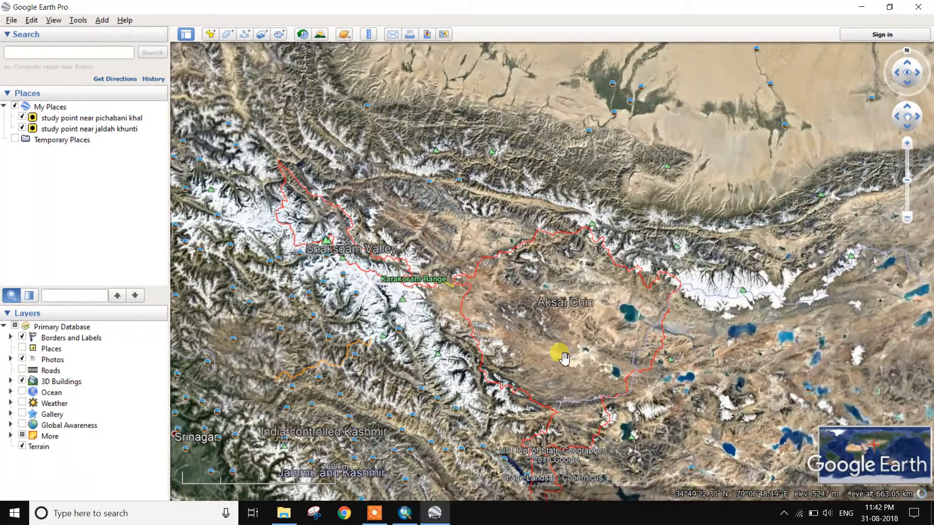
Step: Bring Rajasthan and its surroundings into view as the study area
{"action": "left_click_drag", "start_coordinate": [559, 363], "coordinate": [567, 219]}
{"action": "left_click_drag", "start_coordinate": [515, 383], "coordinate": [535, 233]}
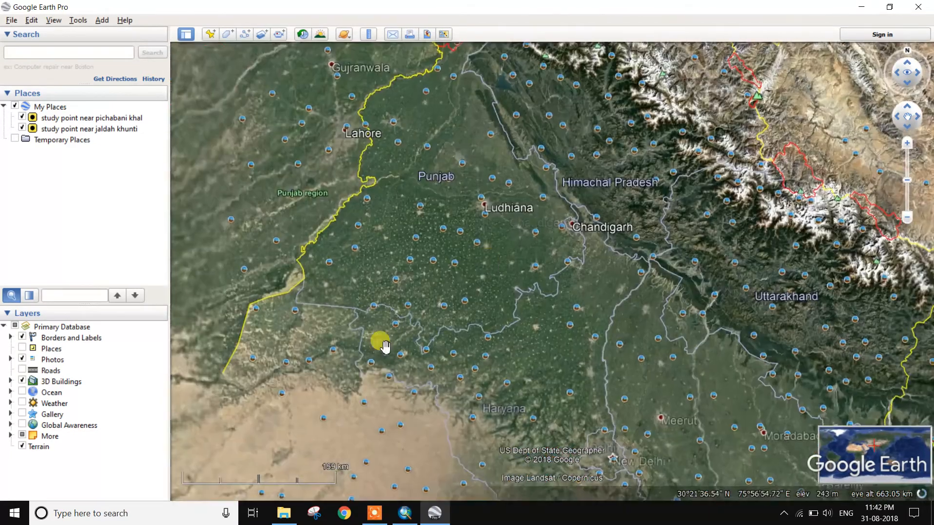
{"action": "left_click_drag", "start_coordinate": [379, 340], "coordinate": [492, 237]}
{"action": "scroll", "coordinate": [461, 309], "scroll_direction": "down", "scroll_amount": 4}
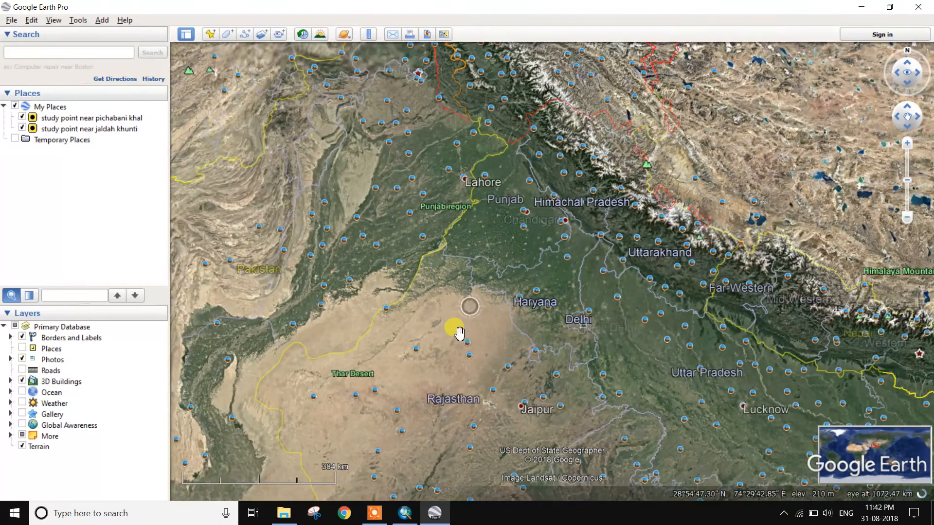
{"action": "left_click_drag", "start_coordinate": [410, 374], "coordinate": [444, 264]}
{"action": "scroll", "coordinate": [444, 295], "scroll_direction": "down", "scroll_amount": 1}
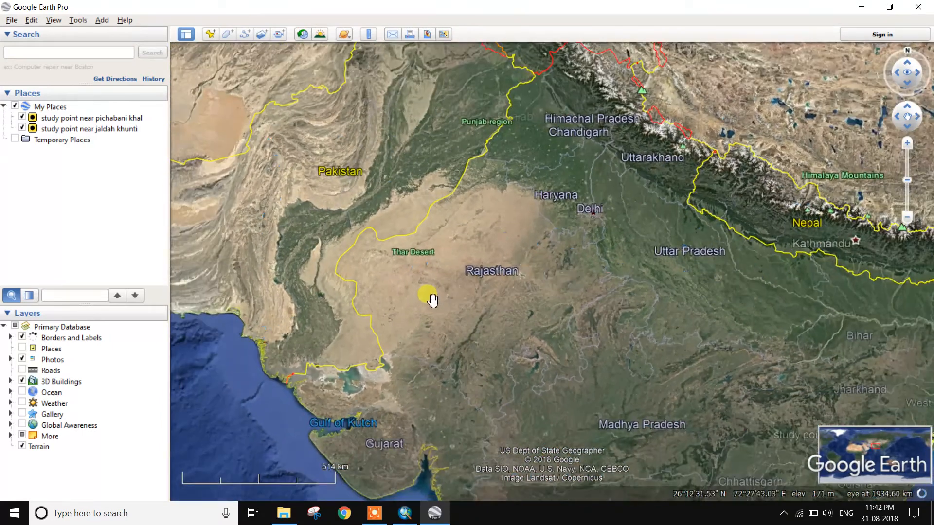
{"action": "scroll", "coordinate": [433, 300], "scroll_direction": "up", "scroll_amount": 2}
{"action": "scroll", "coordinate": [433, 299], "scroll_direction": "up", "scroll_amount": 2}
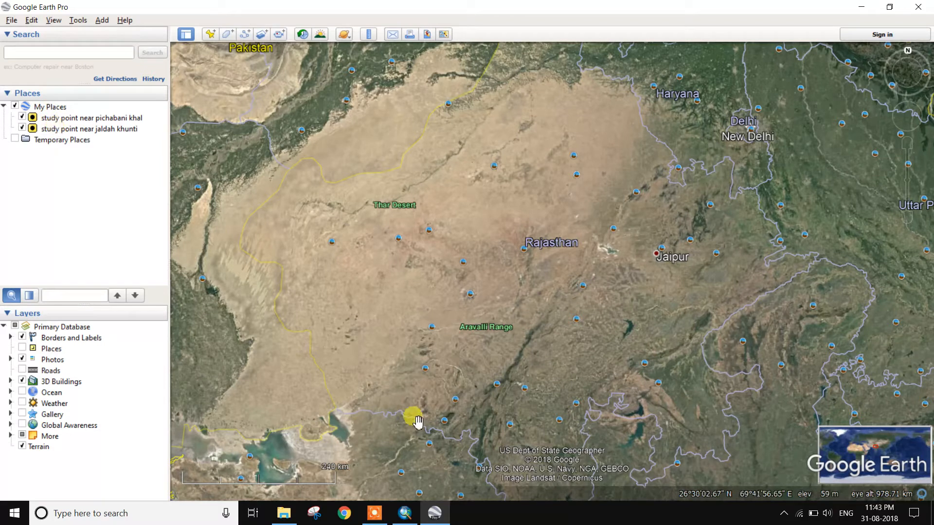
{"action": "left_click", "coordinate": [374, 513]}
{"action": "left_click", "coordinate": [614, 500]}
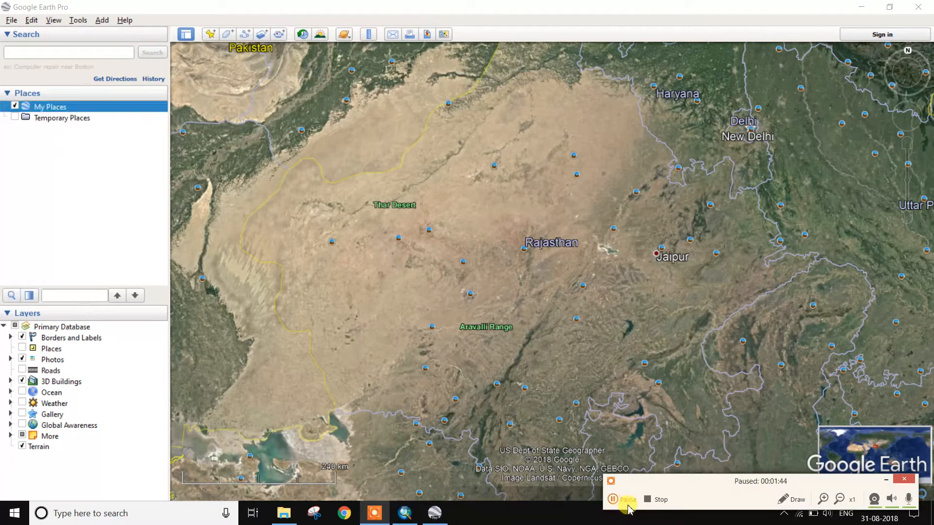
{"action": "left_click", "coordinate": [882, 482]}
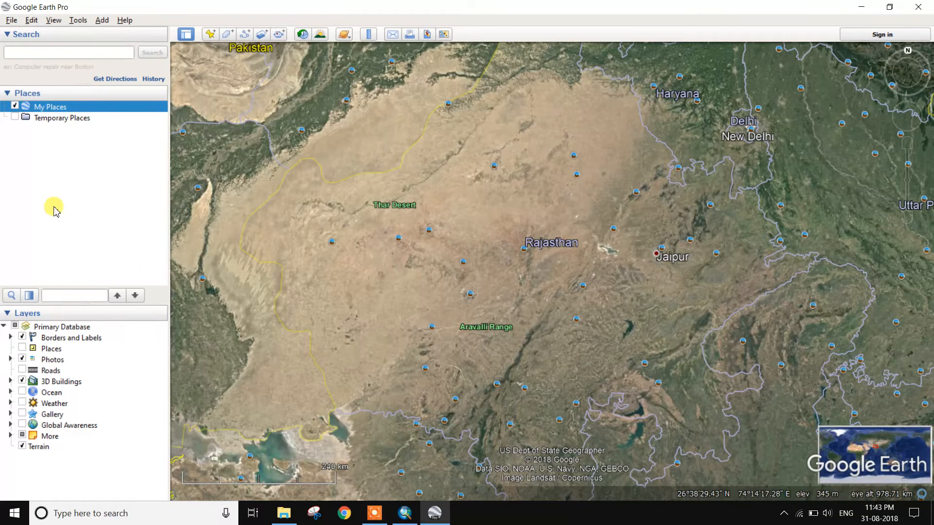
Step: Add a new folder named RAJASTHAN under My Places
{"action": "right_click", "coordinate": [52, 111]}
{"action": "mouse_move", "coordinate": [58, 115]}
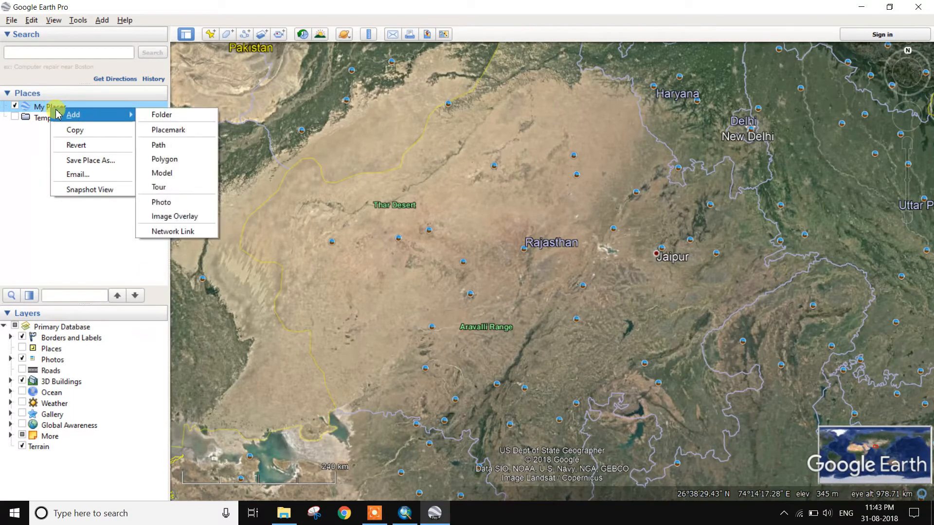
{"action": "left_click", "coordinate": [155, 115]}
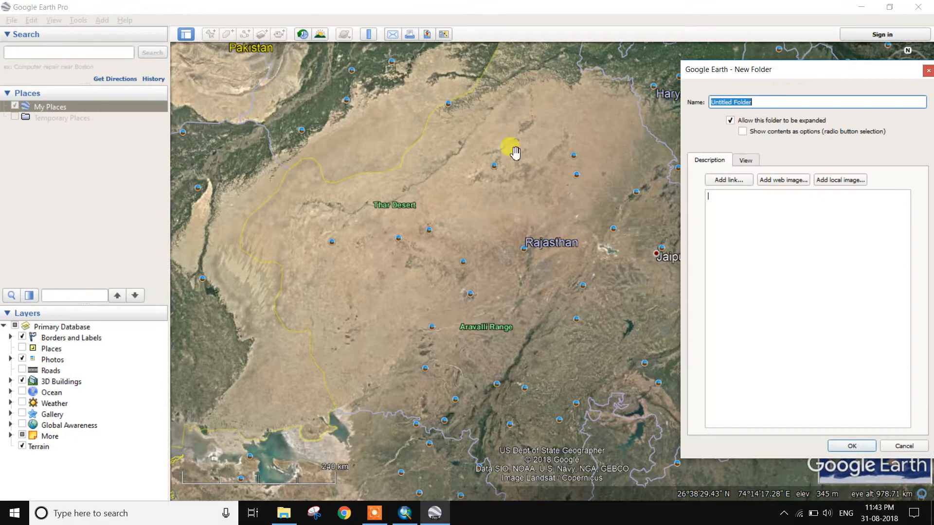
{"action": "left_click_drag", "start_coordinate": [803, 73], "coordinate": [604, 69]}
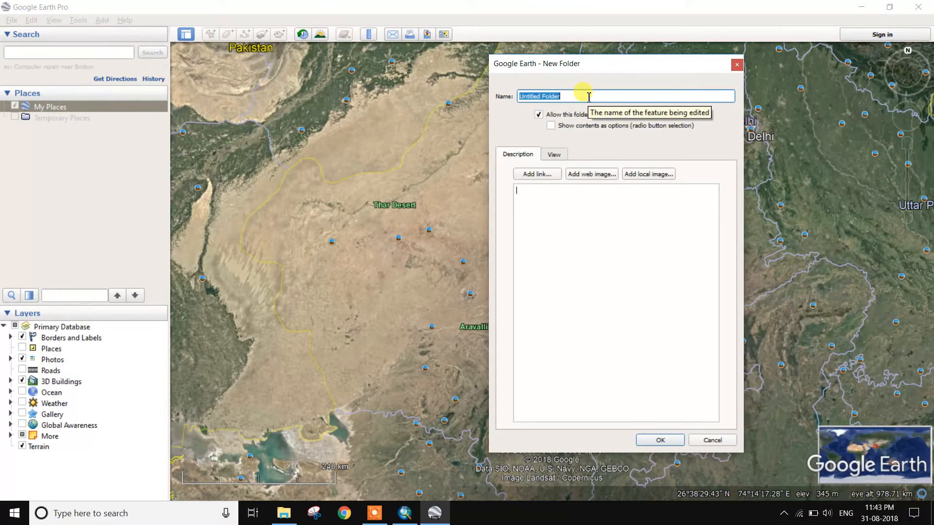
{"action": "left_click_drag", "start_coordinate": [599, 69], "coordinate": [717, 79]}
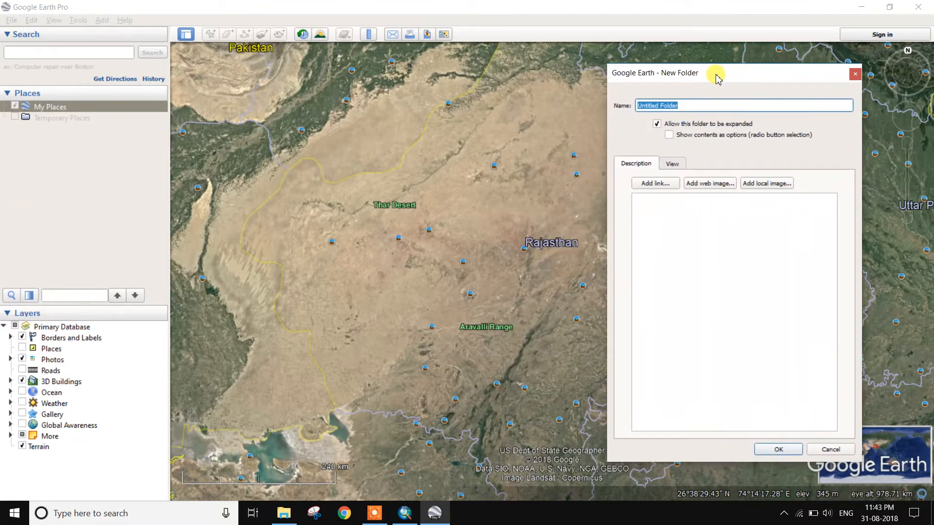
{"action": "type", "text": "ra"}
{"action": "key", "text": "BackSpace"}
{"action": "key", "text": "Caps_Lock"}
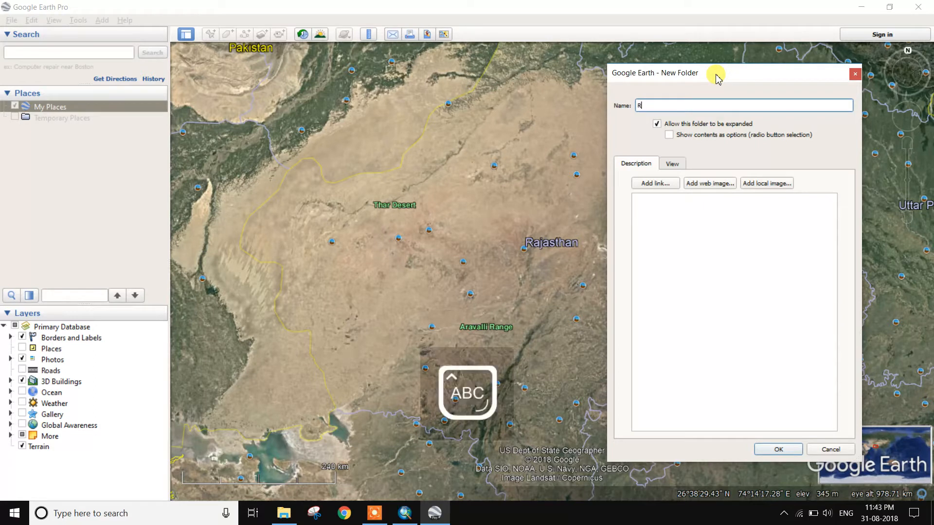
{"action": "type", "text": "RAJASTHAN"}
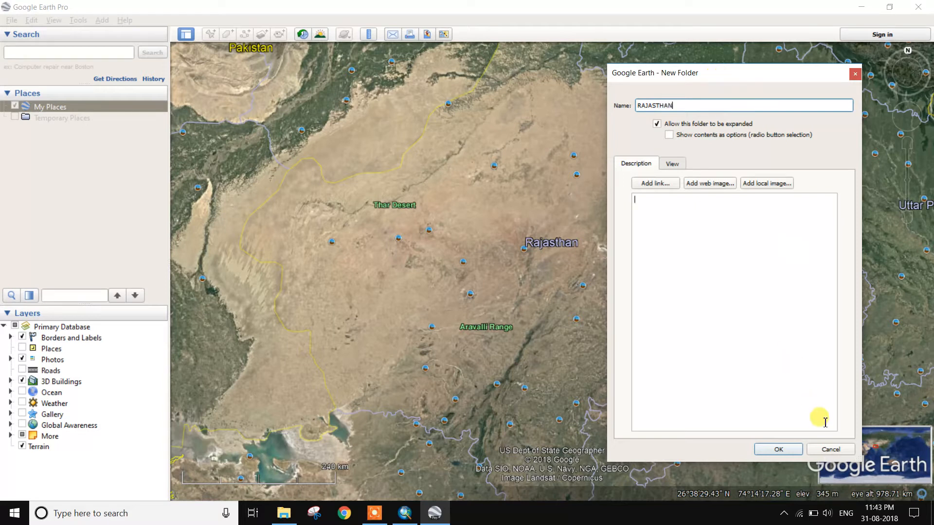
{"action": "left_click", "coordinate": [778, 448]}
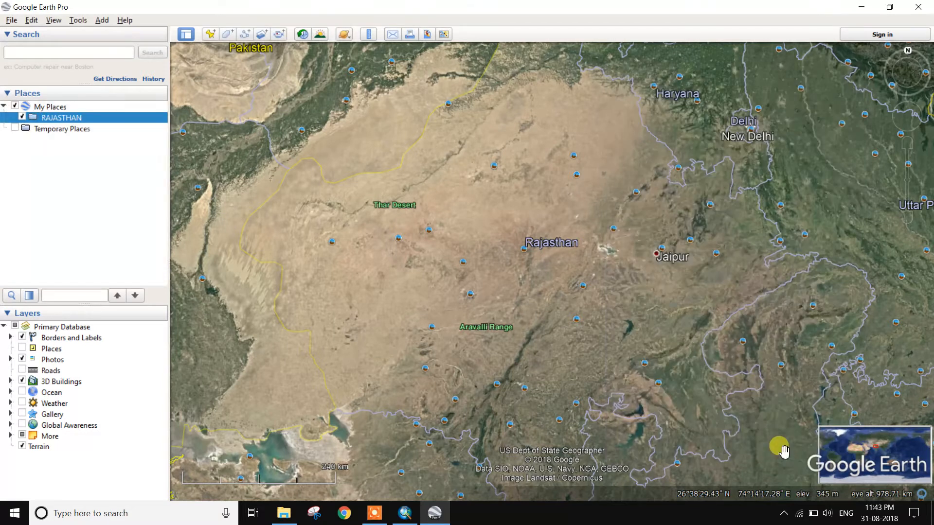
Step: Start a new polygon in the RAJASTHAN folder and trace Rajasthan's northwestern border with Pakistan from its western bulge to the northern tip
{"action": "right_click", "coordinate": [117, 122]}
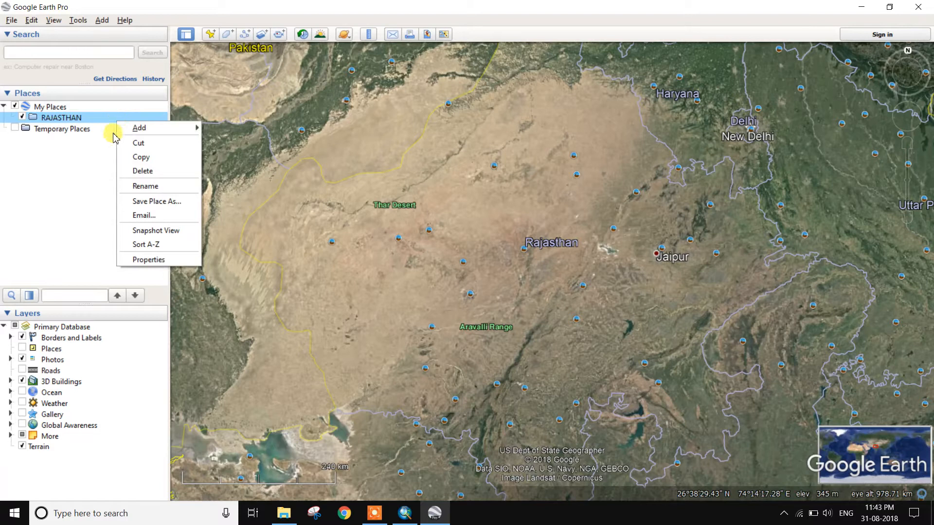
{"action": "left_click", "coordinate": [73, 178]}
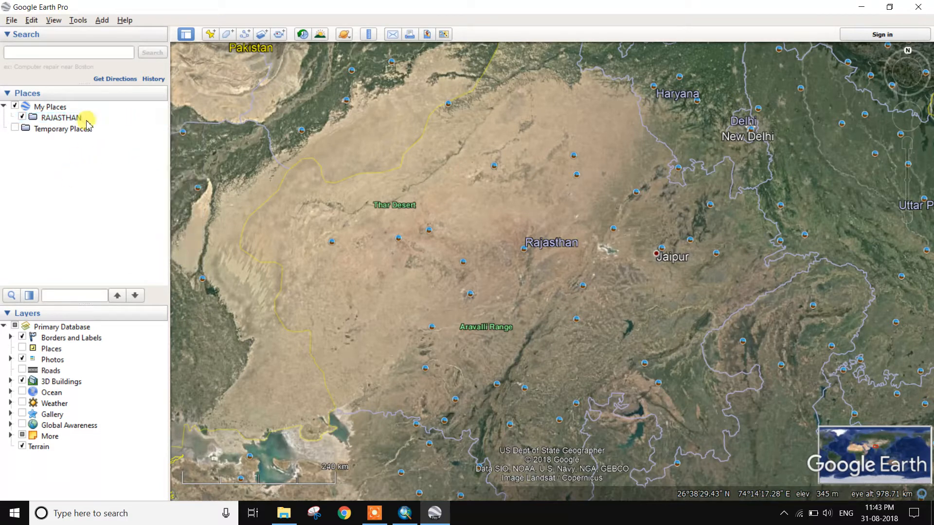
{"action": "left_click", "coordinate": [61, 119]}
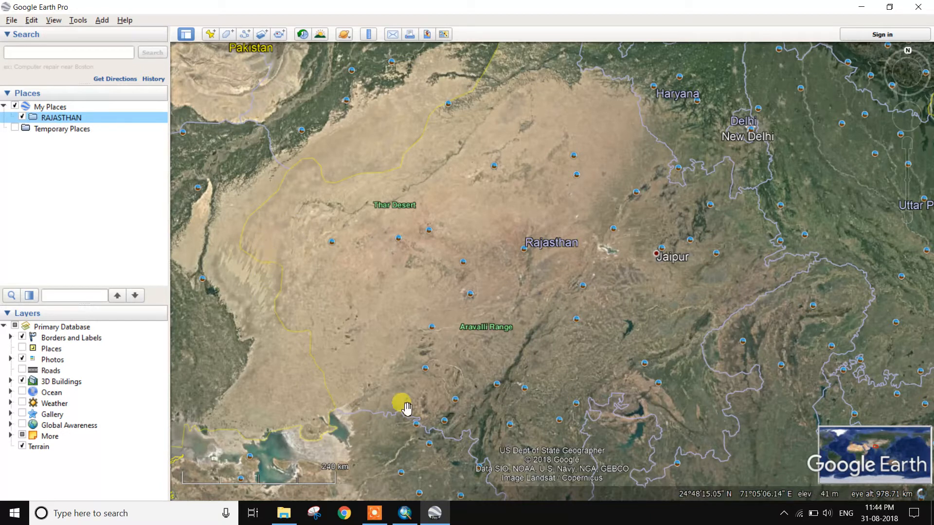
{"action": "left_click", "coordinate": [226, 34]}
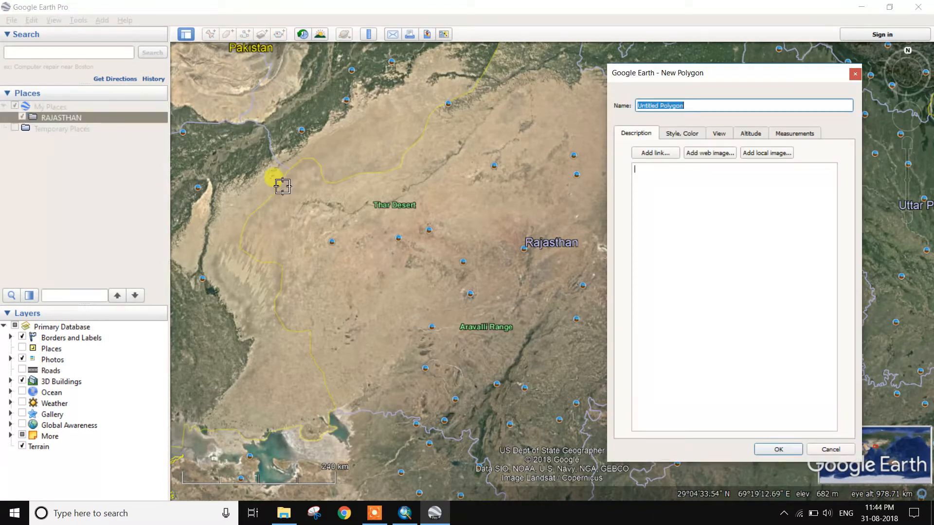
{"action": "left_click", "coordinate": [241, 244]}
{"action": "left_click", "coordinate": [246, 225]}
{"action": "left_click", "coordinate": [257, 209]}
{"action": "left_click", "coordinate": [271, 199]}
{"action": "left_click", "coordinate": [281, 189]}
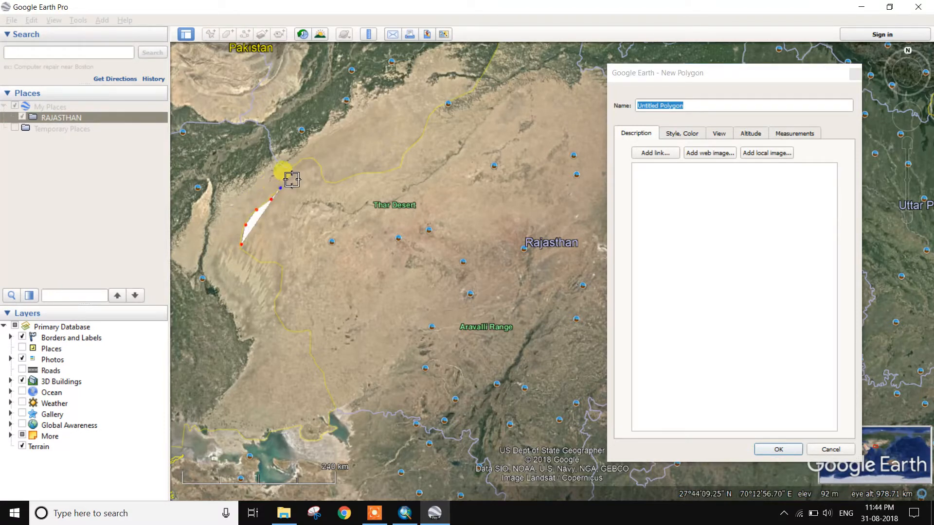
{"action": "left_click", "coordinate": [292, 169]}
{"action": "left_click", "coordinate": [304, 162]}
{"action": "left_click", "coordinate": [312, 161]}
{"action": "left_click", "coordinate": [322, 171]}
{"action": "left_click", "coordinate": [326, 180]}
{"action": "left_click", "coordinate": [339, 180]}
{"action": "left_click", "coordinate": [350, 177]}
{"action": "left_click", "coordinate": [362, 176]}
{"action": "left_click", "coordinate": [375, 173]}
{"action": "left_click", "coordinate": [386, 171]}
{"action": "left_click", "coordinate": [396, 167]}
{"action": "left_click", "coordinate": [402, 160]}
{"action": "left_click", "coordinate": [408, 148]}
{"action": "left_click", "coordinate": [418, 142]}
{"action": "left_click", "coordinate": [423, 134]}
{"action": "left_click", "coordinate": [423, 125]}
{"action": "left_click", "coordinate": [432, 116]}
{"action": "left_click", "coordinate": [442, 108]}
{"action": "left_click", "coordinate": [448, 104]}
{"action": "left_click", "coordinate": [457, 99]}
{"action": "left_click", "coordinate": [469, 93]}
{"action": "left_click", "coordinate": [480, 84]}
{"action": "left_click", "coordinate": [485, 75]}
{"action": "left_click", "coordinate": [490, 67]}
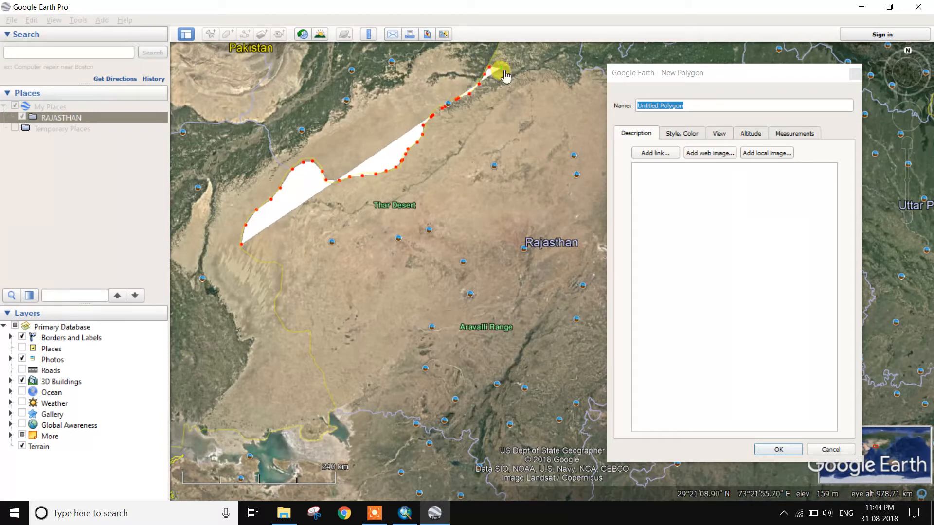
{"action": "left_click", "coordinate": [509, 77]}
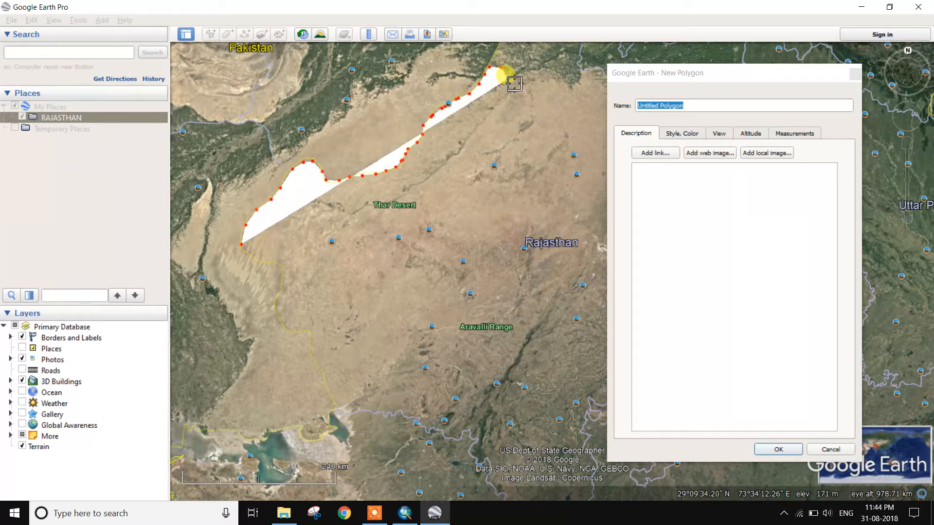
Step: Continue the polygon roughly through eastern and southern Rajasthan and back along the western border to its starting point
{"action": "key", "text": "Up"}
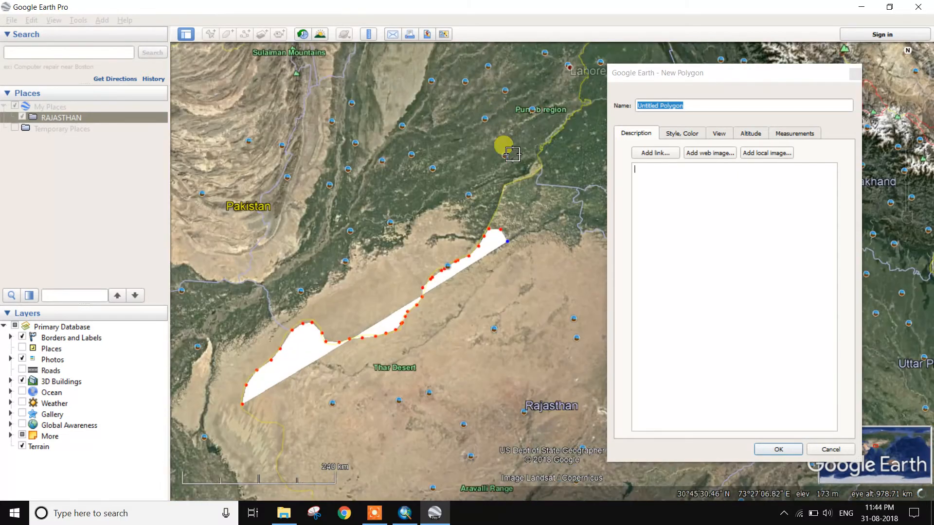
{"action": "left_click_drag", "start_coordinate": [654, 80], "coordinate": [769, 90]}
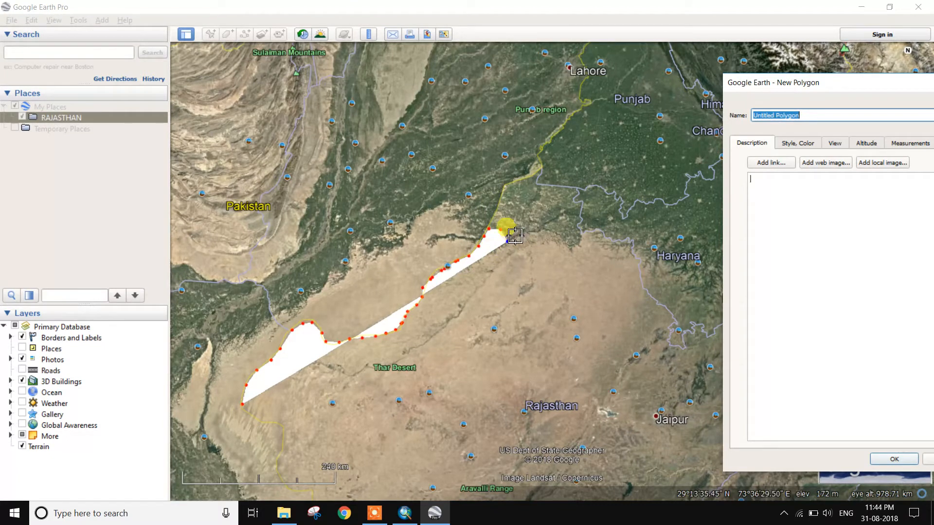
{"action": "mouse_move", "coordinate": [517, 238]}
{"action": "left_mouse_down"}
{"action": "mouse_move", "coordinate": [602, 380]}
{"action": "mouse_move", "coordinate": [612, 412]}
{"action": "mouse_move", "coordinate": [595, 475]}
{"action": "left_mouse_up"}
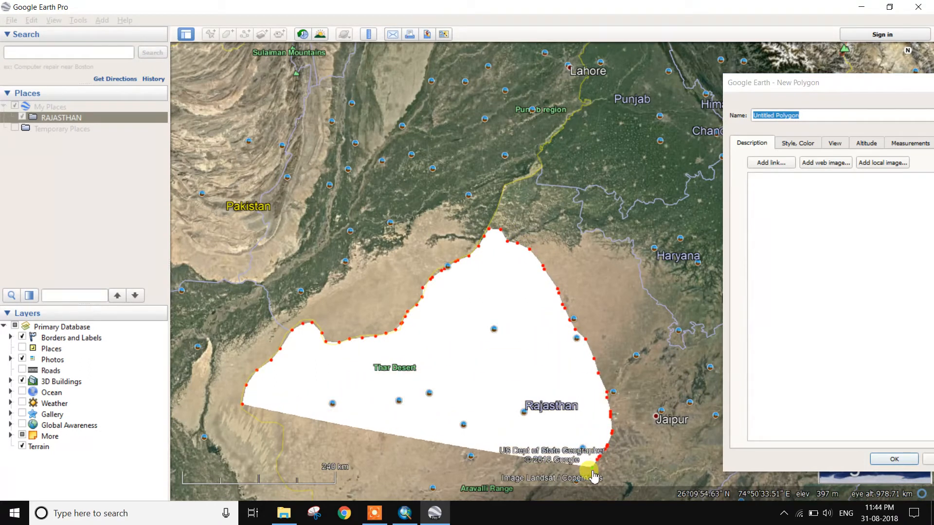
{"action": "key", "text": "Down"}
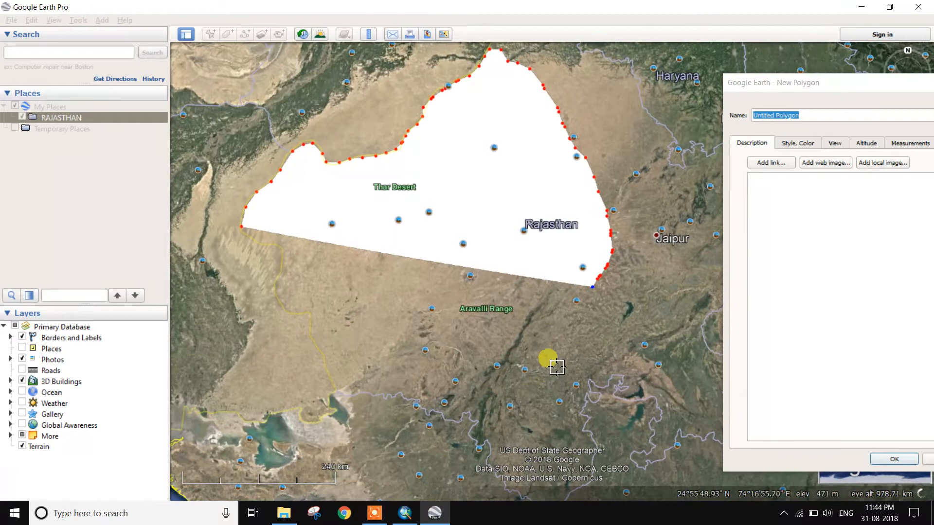
{"action": "mouse_move", "coordinate": [568, 323]}
{"action": "left_mouse_down"}
{"action": "mouse_move", "coordinate": [499, 378]}
{"action": "mouse_move", "coordinate": [339, 388]}
{"action": "mouse_move", "coordinate": [307, 321]}
{"action": "mouse_move", "coordinate": [276, 292]}
{"action": "mouse_move", "coordinate": [272, 247]}
{"action": "mouse_move", "coordinate": [241, 230]}
{"action": "left_mouse_up"}
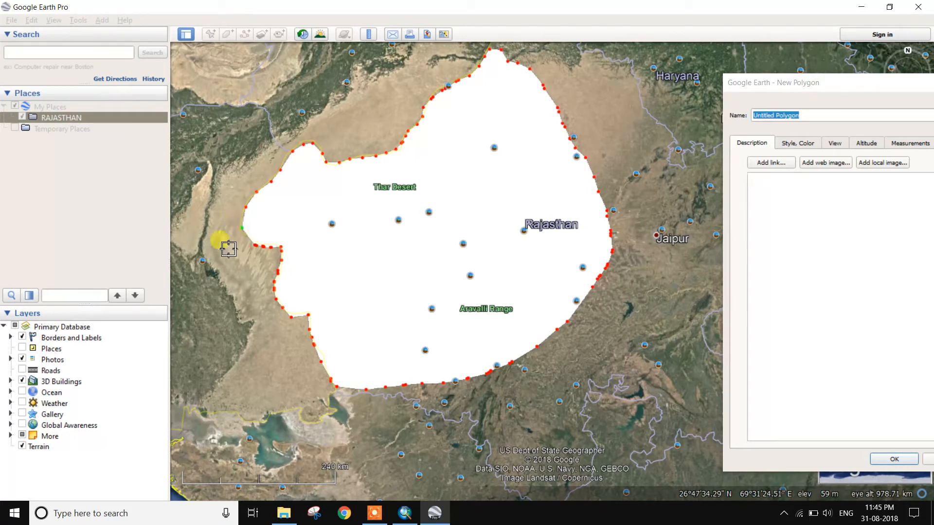
Step: Name the polygon RAJASTHAN-POLY, save it, and hide it on the map
{"action": "left_click_drag", "start_coordinate": [827, 89], "coordinate": [622, 105]}
{"action": "key", "text": "Tab"}
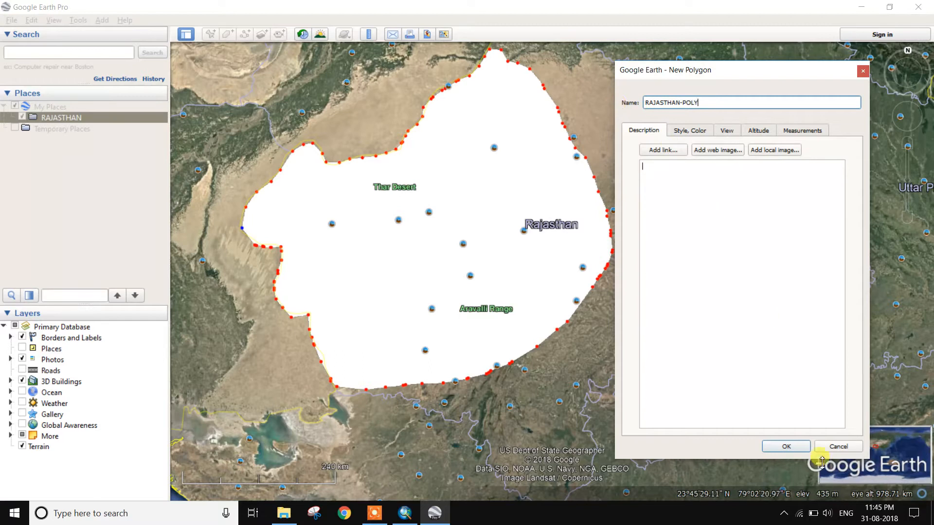
{"action": "left_click", "coordinate": [799, 446]}
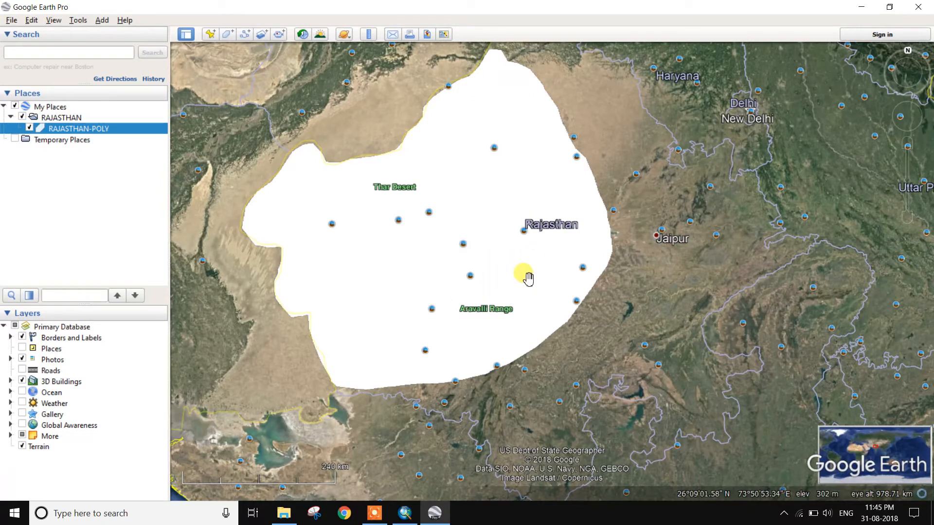
{"action": "left_click", "coordinate": [29, 128]}
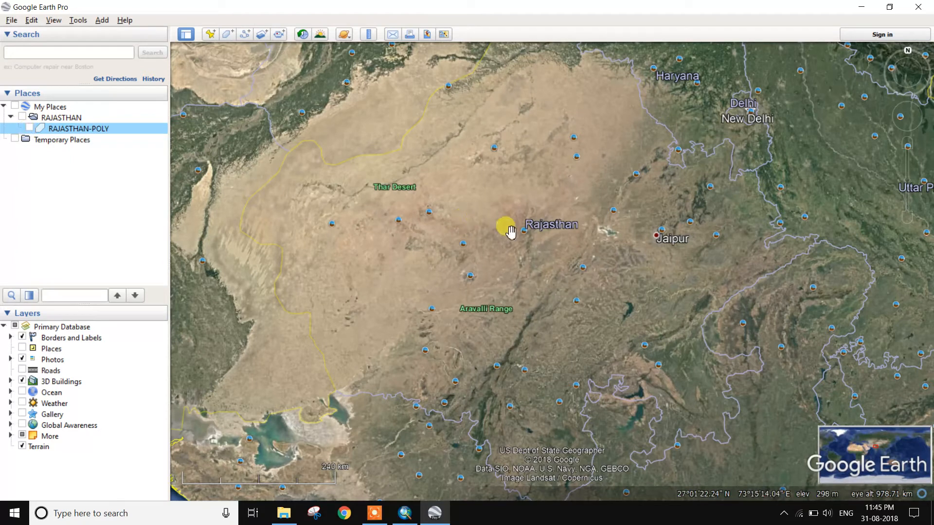
Step: Add a placemark named THAR DESERT beside the Thar Desert label in northwestern Rajasthan
{"action": "left_click", "coordinate": [210, 37]}
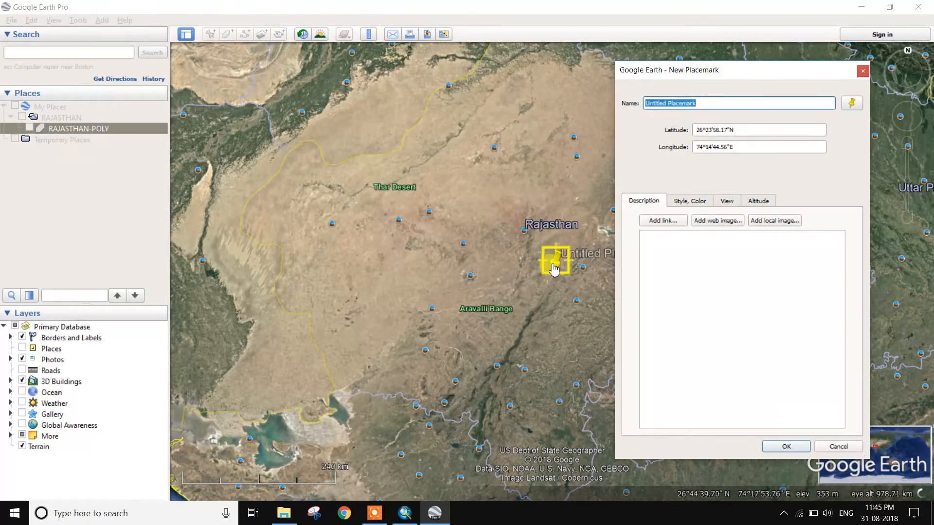
{"action": "left_click_drag", "start_coordinate": [550, 252], "coordinate": [372, 183]}
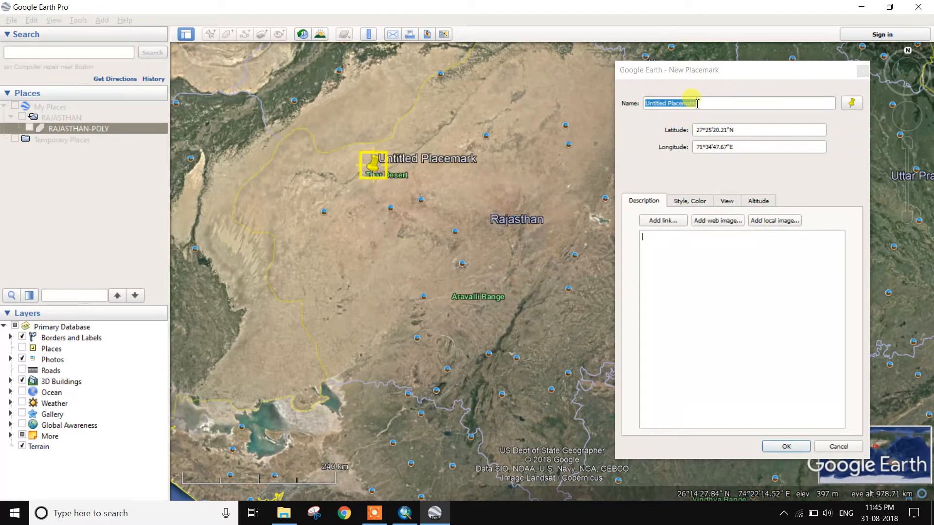
{"action": "left_click_drag", "start_coordinate": [697, 103], "coordinate": [560, 105]}
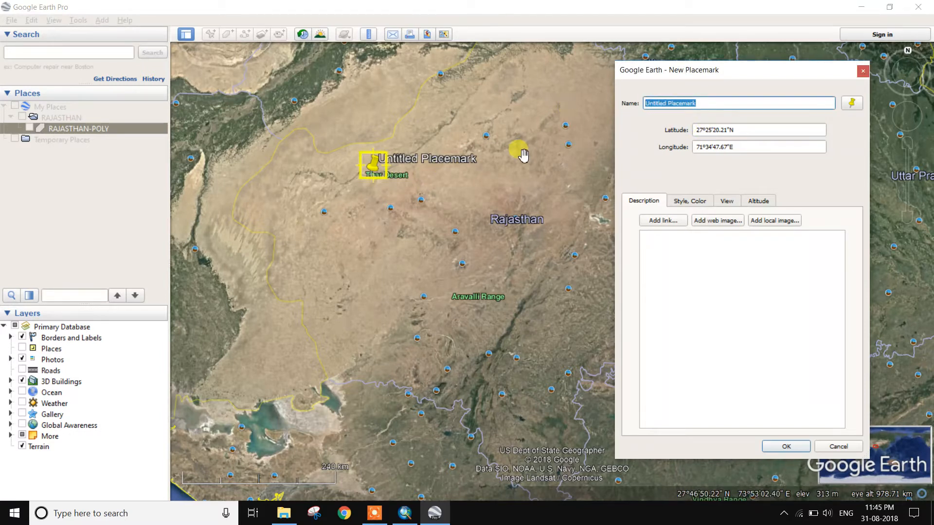
{"action": "type", "text": "THAR D"}
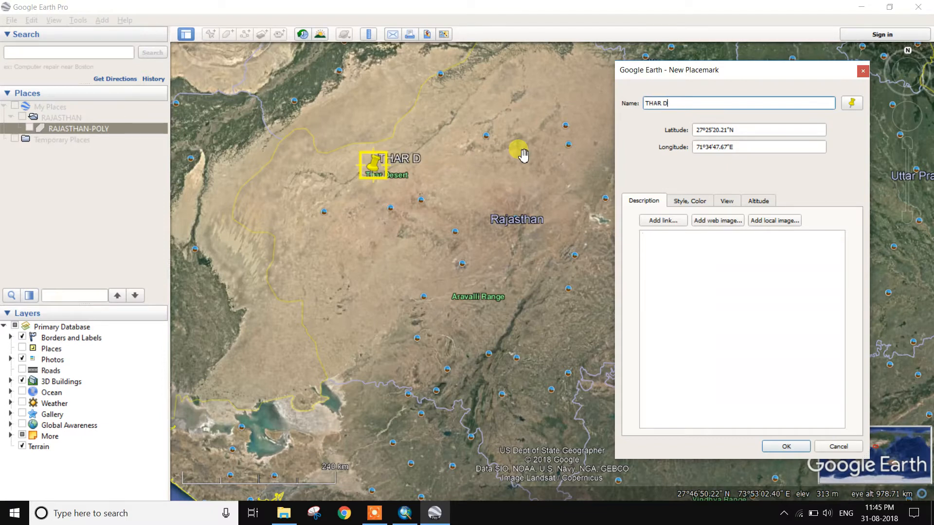
{"action": "type", "text": "ESERT"}
Step: Look through the new placemark's style, view, altitude and description settings, including the option to add a local image
{"action": "left_click", "coordinate": [694, 207]}
{"action": "left_click", "coordinate": [726, 206]}
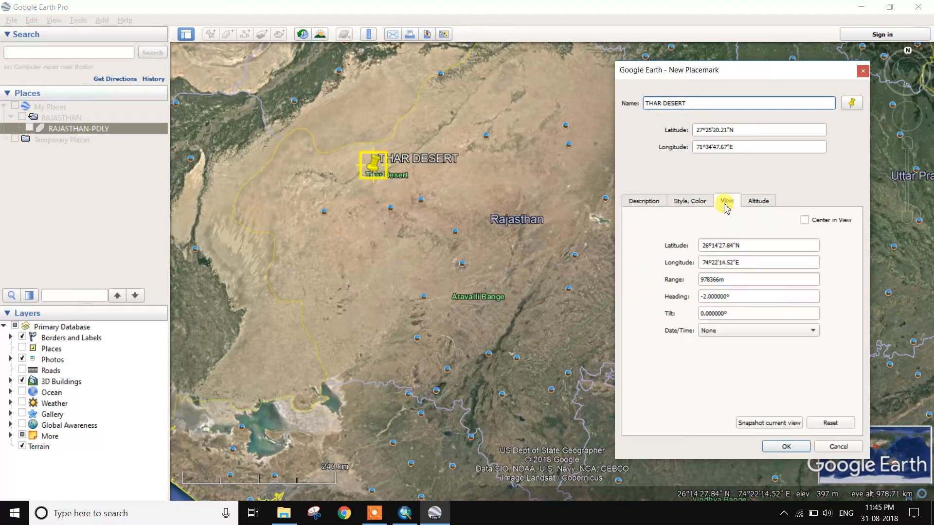
{"action": "left_click", "coordinate": [750, 204]}
{"action": "left_click", "coordinate": [649, 203]}
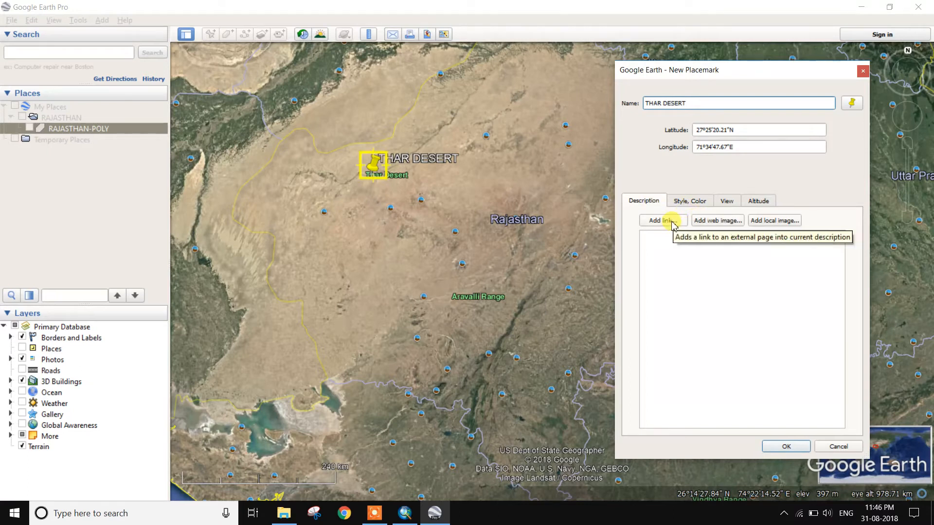
{"action": "left_click", "coordinate": [760, 227]}
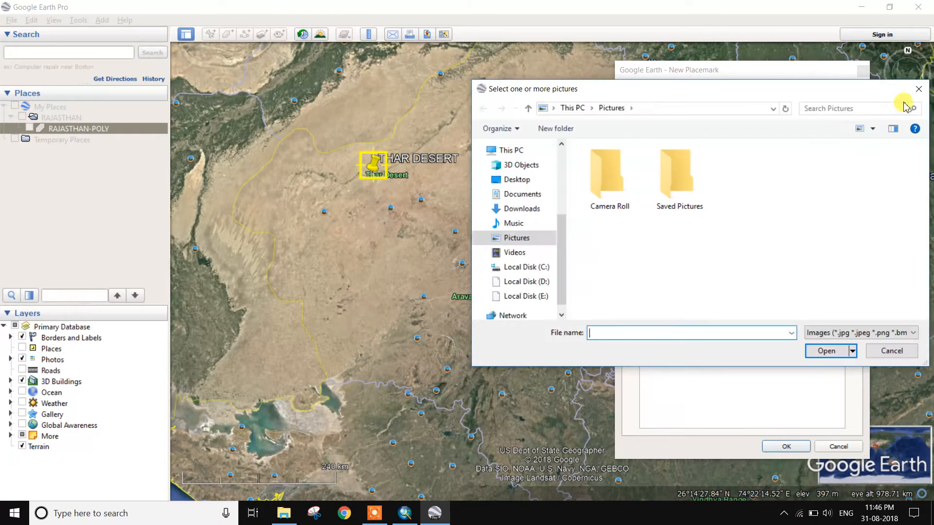
{"action": "left_click", "coordinate": [915, 93]}
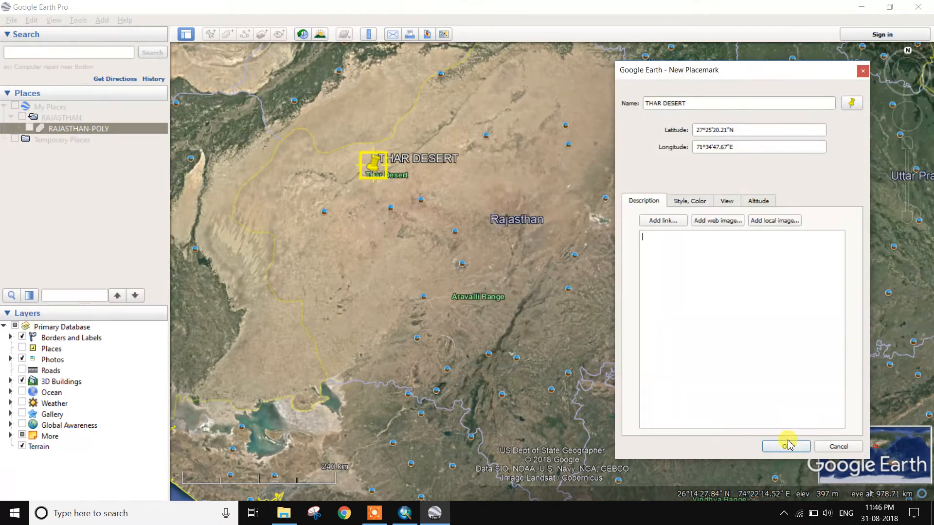
Step: Save the THAR DESERT placemark and hide it on the map
{"action": "left_click", "coordinate": [786, 446]}
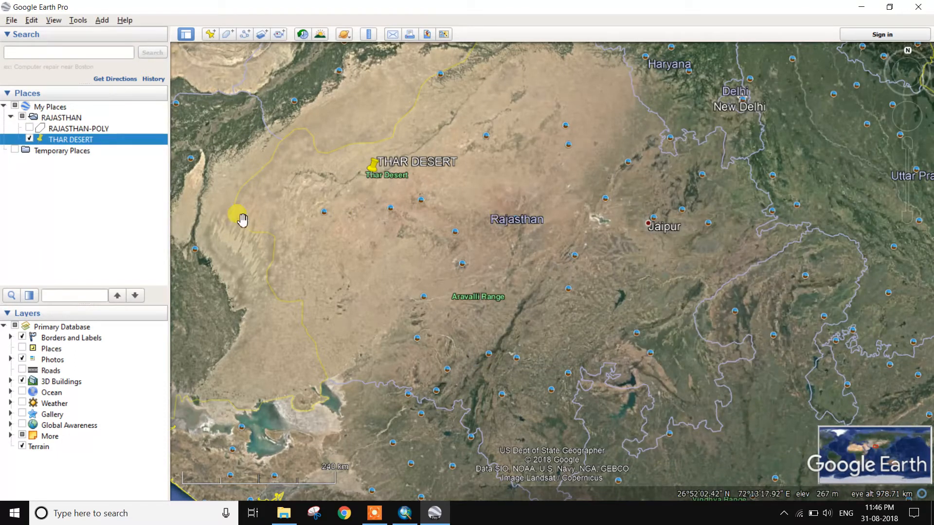
{"action": "left_click", "coordinate": [29, 138]}
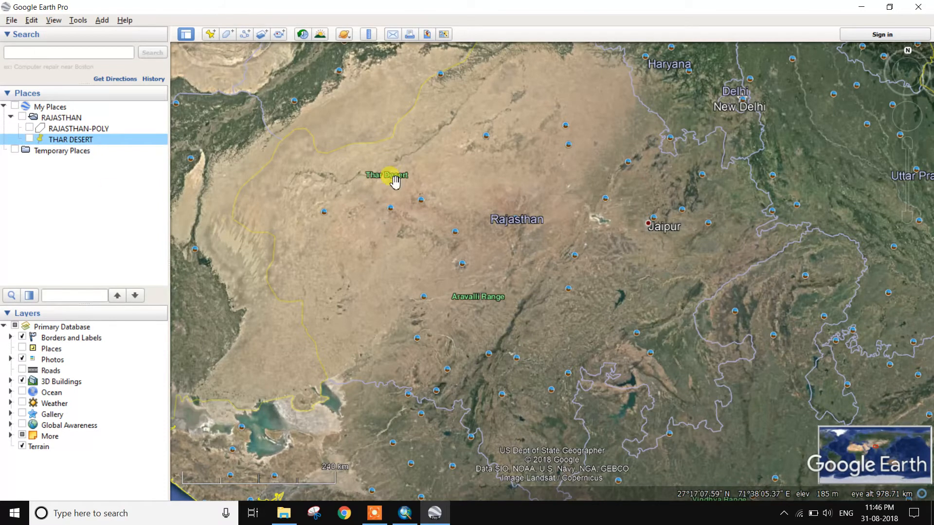
Step: Start a new path and trace it from Rajasthan's western border southeast to just above the Aravalli Range label
{"action": "left_click", "coordinate": [246, 39]}
{"action": "left_click", "coordinate": [264, 173]}
{"action": "left_click", "coordinate": [304, 198]}
{"action": "left_click", "coordinate": [338, 220]}
{"action": "left_click", "coordinate": [390, 246]}
{"action": "left_click", "coordinate": [455, 282]}
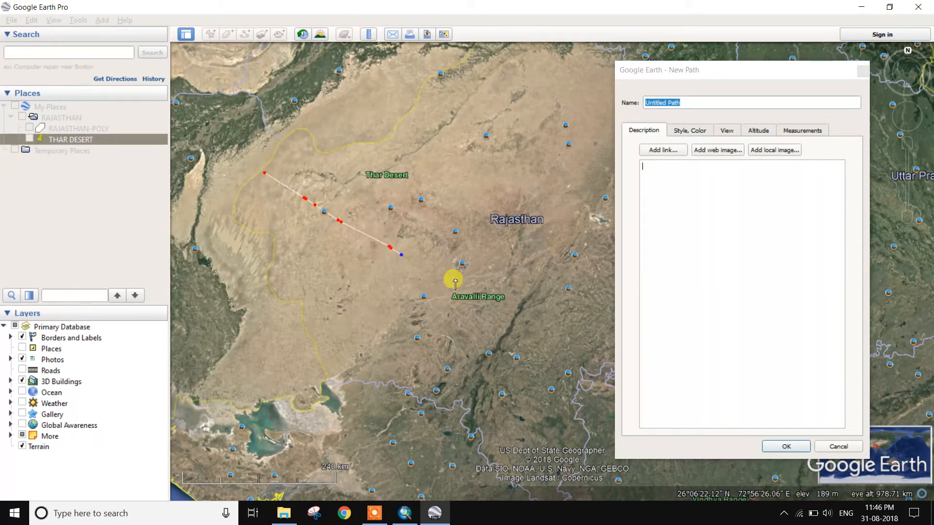
{"action": "left_click", "coordinate": [489, 278]}
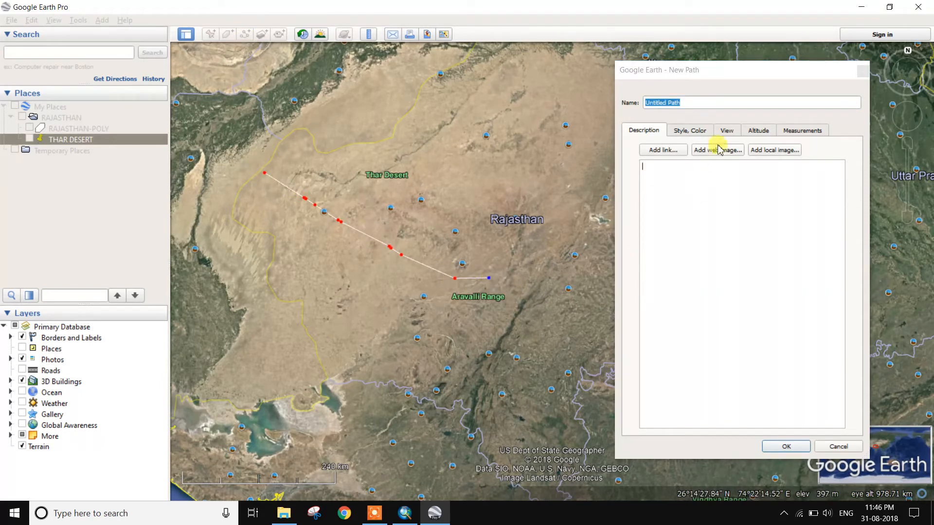
Step: Name the path RAJASTHAN LINE and save it
{"action": "left_click", "coordinate": [706, 103]}
{"action": "left_click_drag", "start_coordinate": [667, 103], "coordinate": [619, 106]}
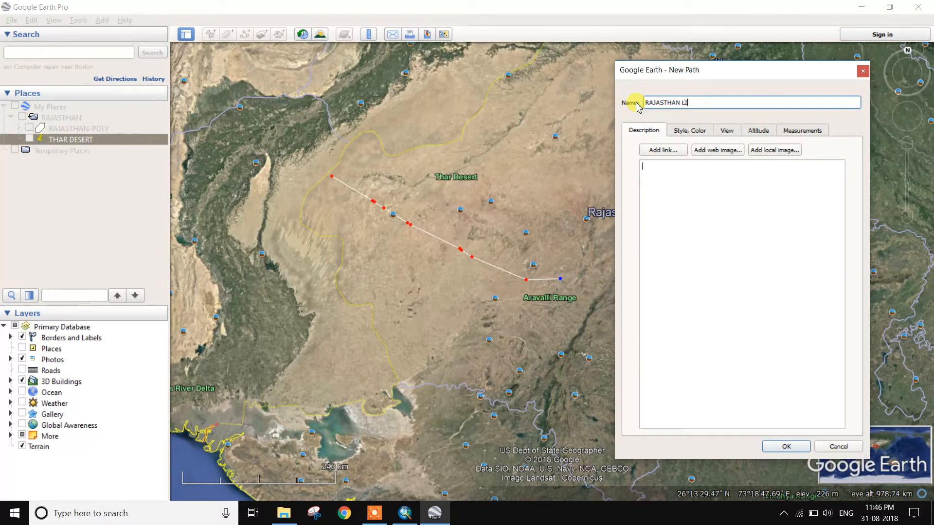
{"action": "left_click", "coordinate": [785, 446]}
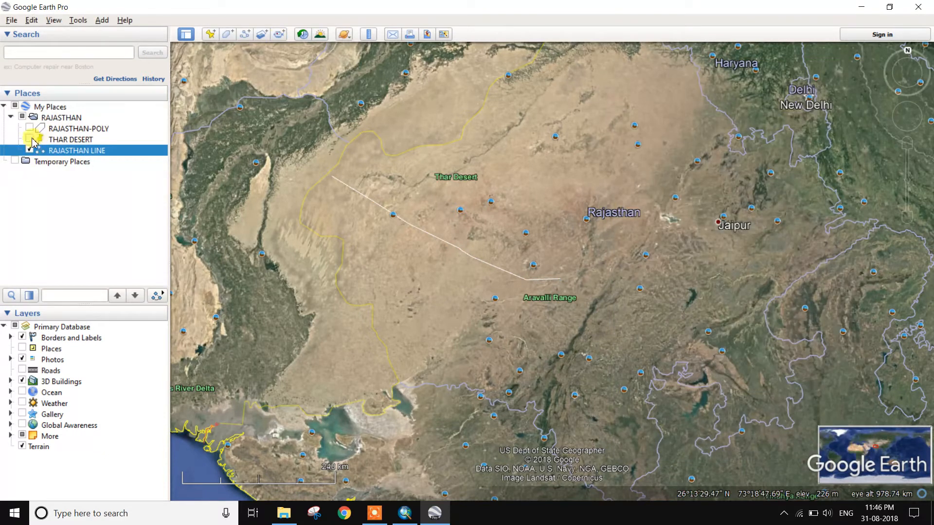
Step: Show the THAR DESERT placemark and the RAJASTHAN-POLY polygon on the map, and fly to the polygon
{"action": "left_click", "coordinate": [29, 140]}
{"action": "left_click", "coordinate": [29, 128]}
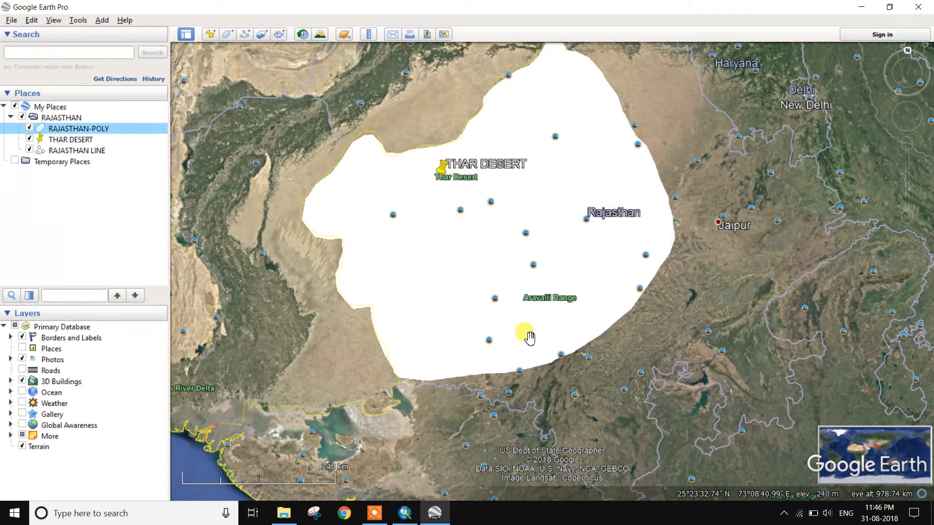
{"action": "double_click", "coordinate": [45, 130]}
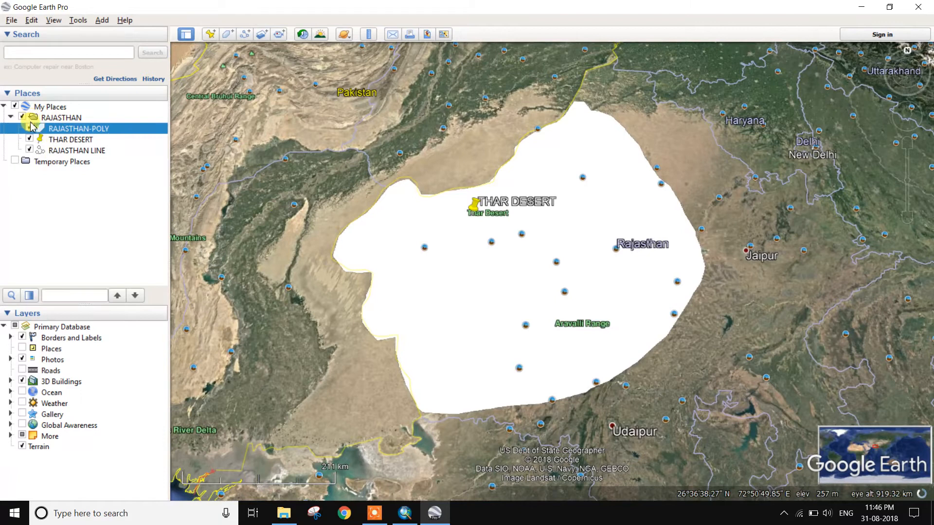
{"action": "right_click", "coordinate": [59, 129]}
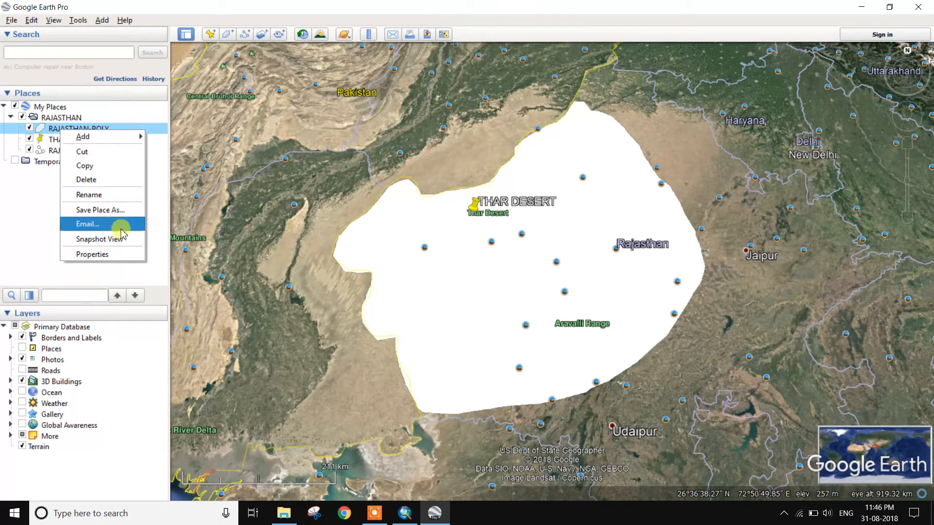
{"action": "left_click", "coordinate": [4, 223]}
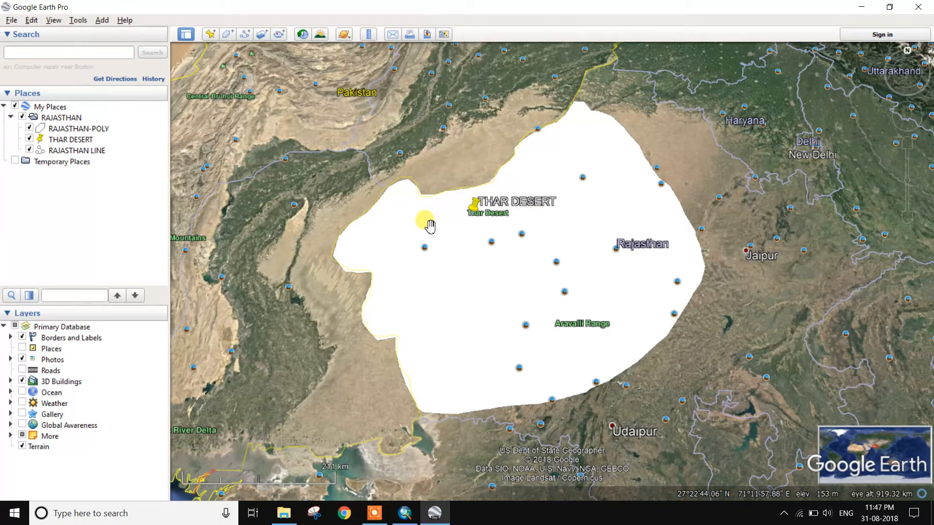
Step: Start saving RAJASTHAN-POLY as a file and choose the ac folder inside REMOTE SENSING AND GIS on Local Disk (D:)
{"action": "left_click", "coordinate": [72, 131]}
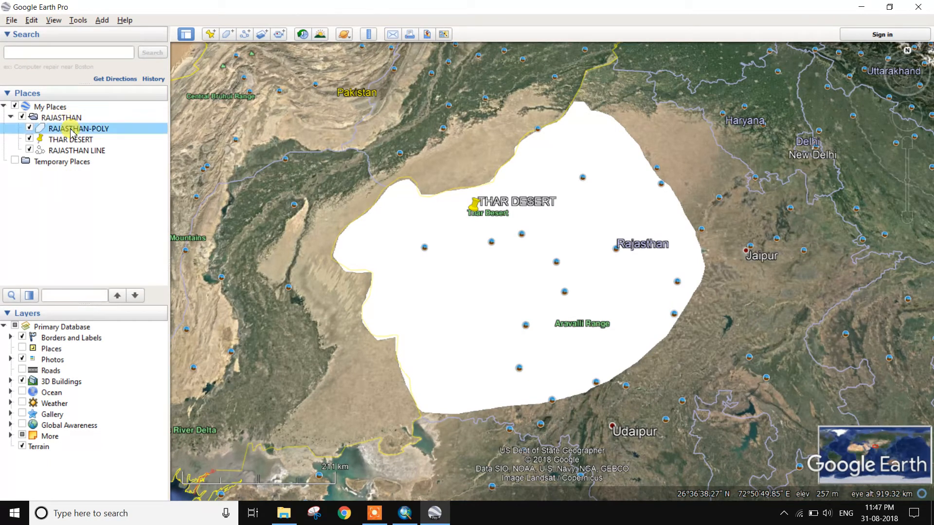
{"action": "right_click", "coordinate": [72, 133]}
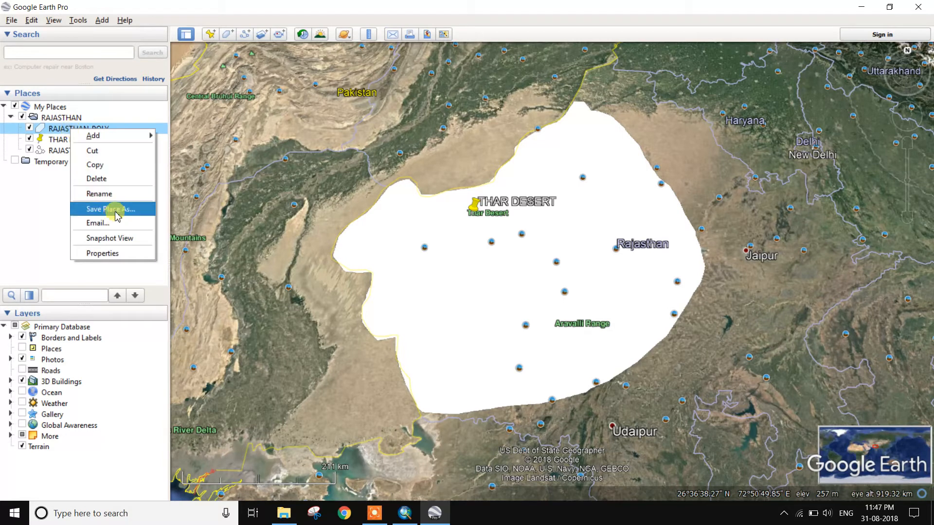
{"action": "left_click", "coordinate": [111, 209]}
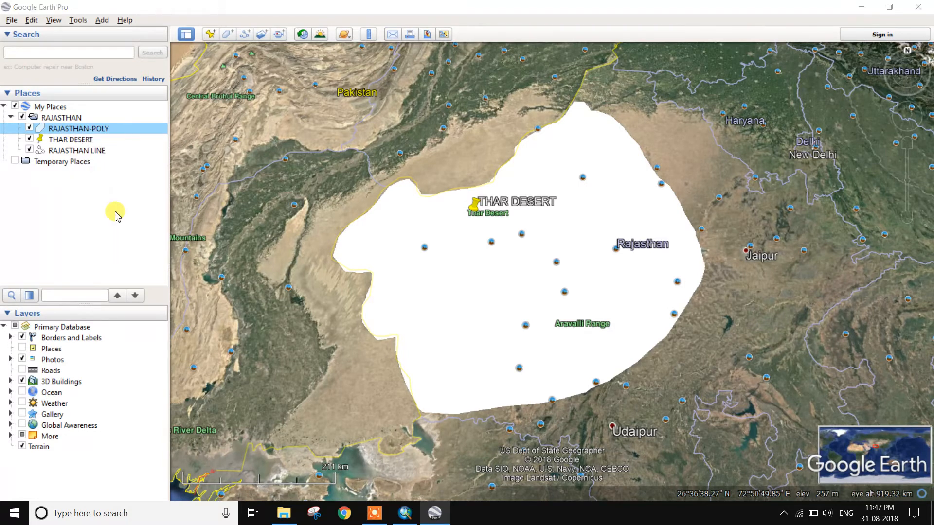
{"action": "left_click", "coordinate": [58, 217]}
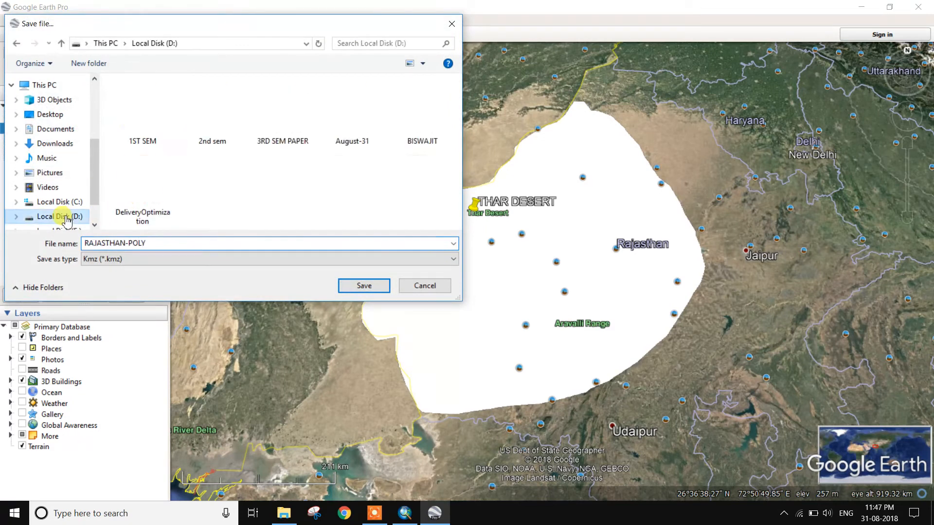
{"action": "scroll", "coordinate": [196, 188], "scroll_direction": "down", "scroll_amount": 3}
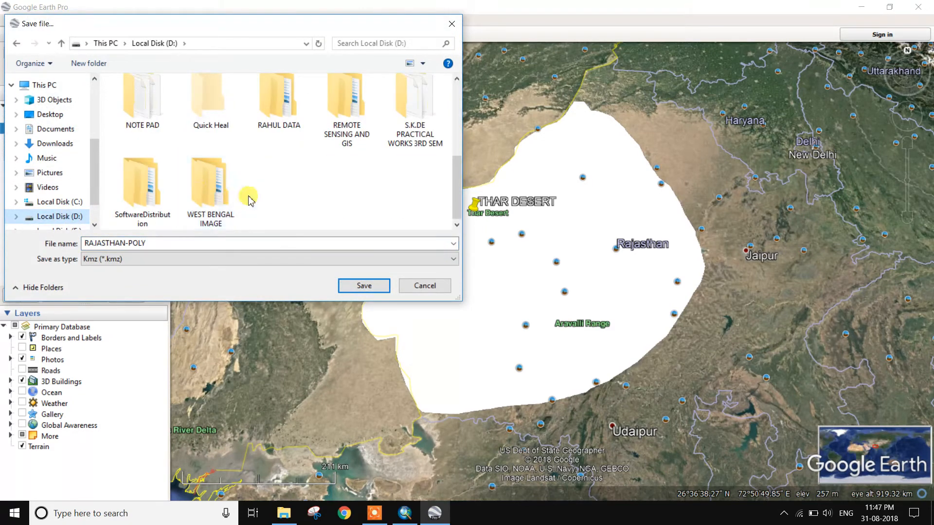
{"action": "scroll", "coordinate": [350, 208], "scroll_direction": "up", "scroll_amount": 1}
{"action": "left_click", "coordinate": [353, 144]}
{"action": "double_click", "coordinate": [352, 144]}
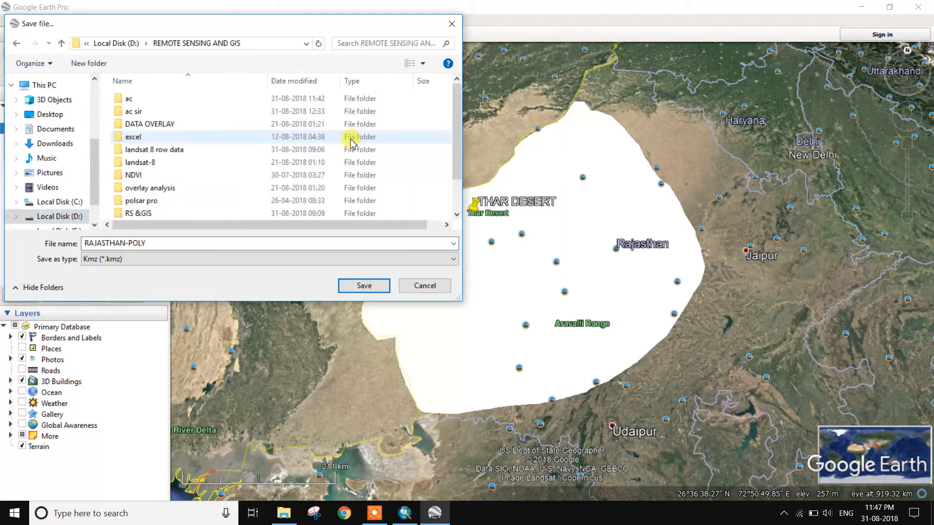
{"action": "left_click", "coordinate": [154, 102]}
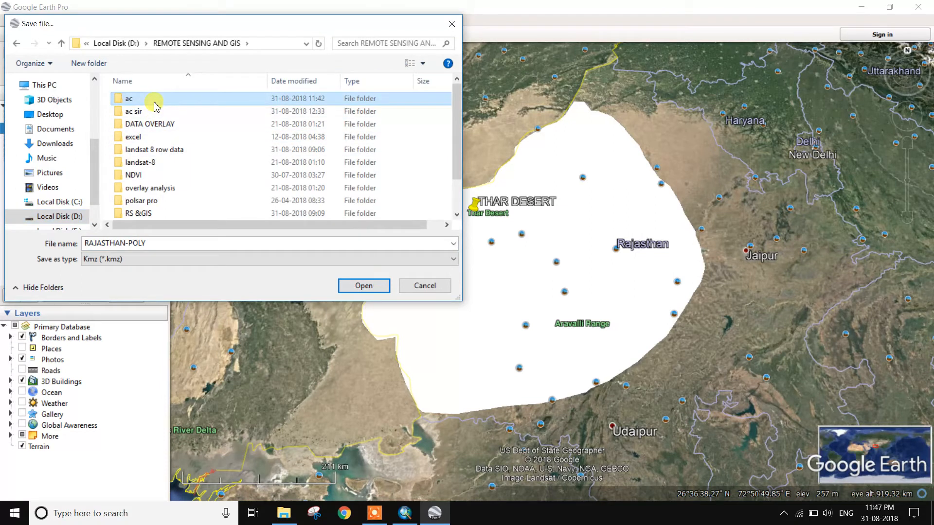
{"action": "double_click", "coordinate": [155, 103]}
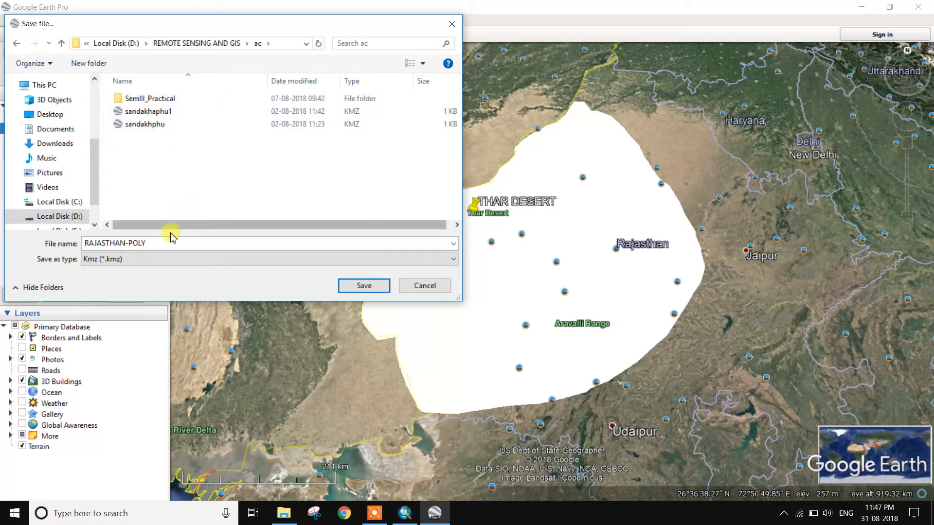
Step: Set the file type to Kml (*.kml) and save the polygon as RAJASTHAN-POLY
{"action": "left_click", "coordinate": [206, 259]}
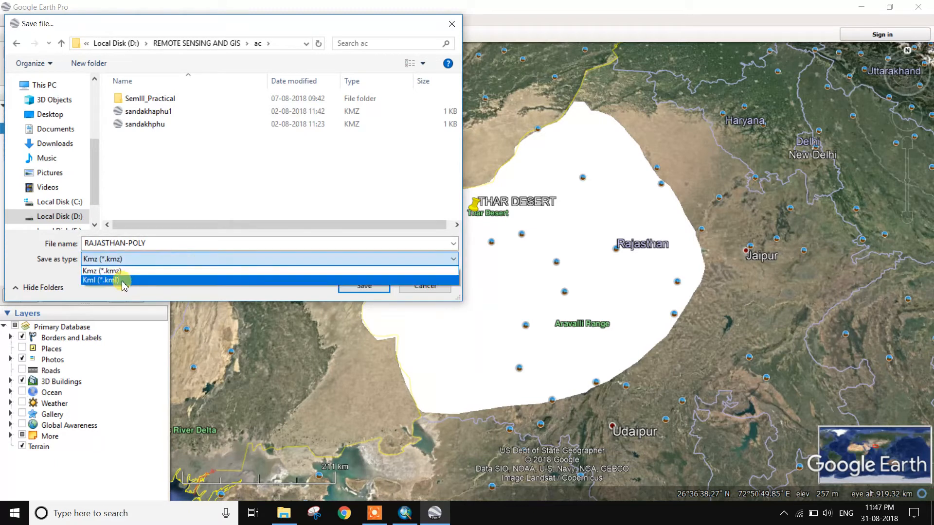
{"action": "left_click", "coordinate": [123, 281]}
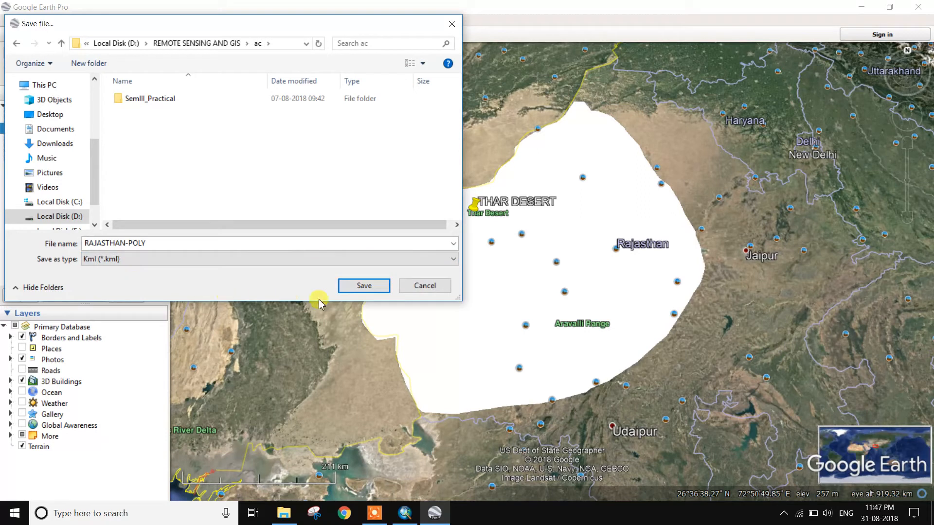
{"action": "left_click", "coordinate": [366, 287]}
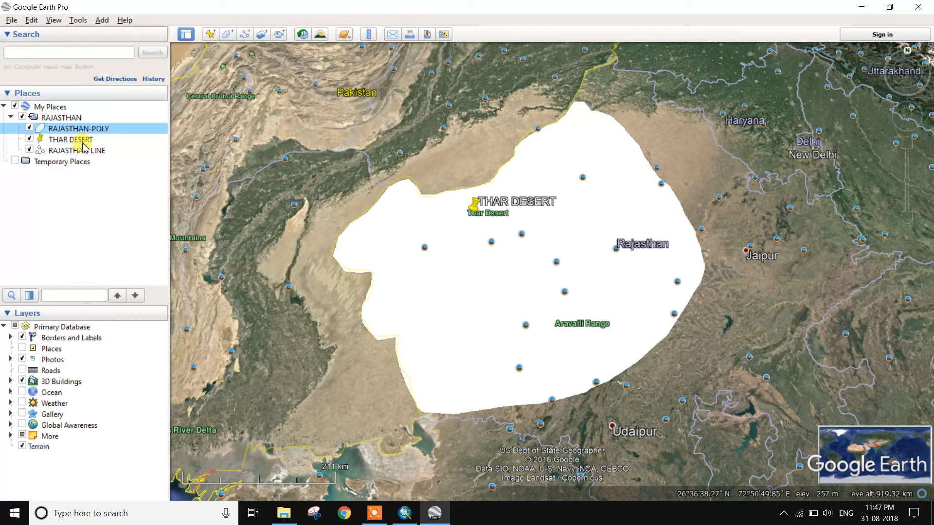
Step: Save the THAR DESERT placemark as a Kml file in the same ac folder
{"action": "right_click", "coordinate": [84, 141]}
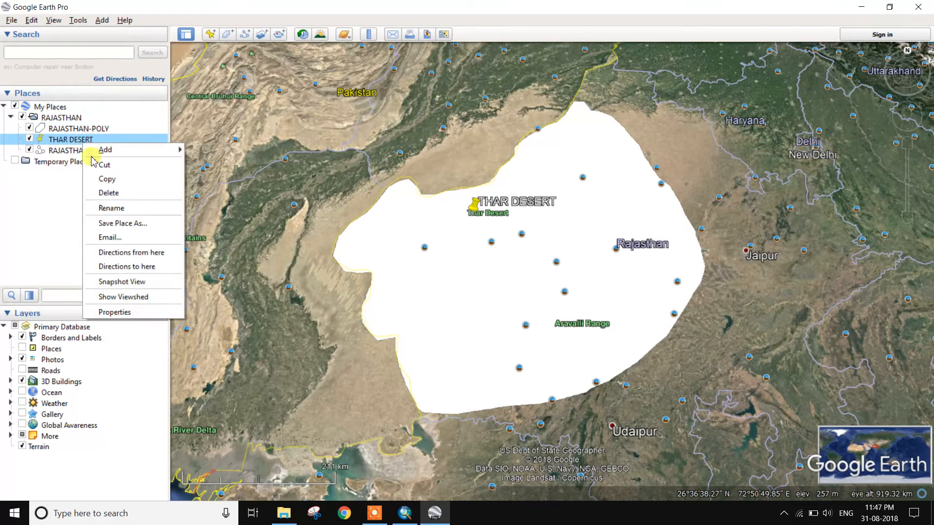
{"action": "left_click", "coordinate": [129, 232]}
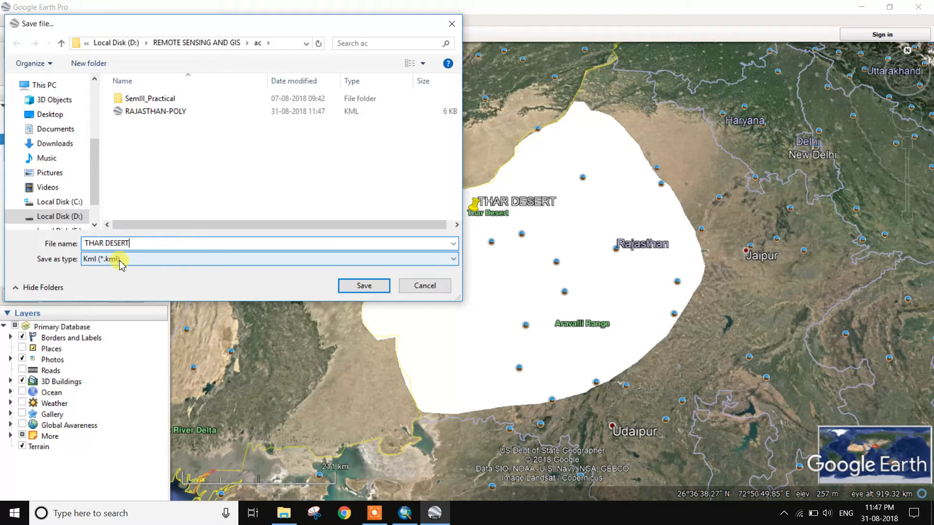
{"action": "left_click", "coordinate": [354, 285]}
Step: Save the RAJASTHAN LINE path as a Kml file in the ac folder and minimize the Google Earth Pro window
{"action": "right_click", "coordinate": [87, 153]}
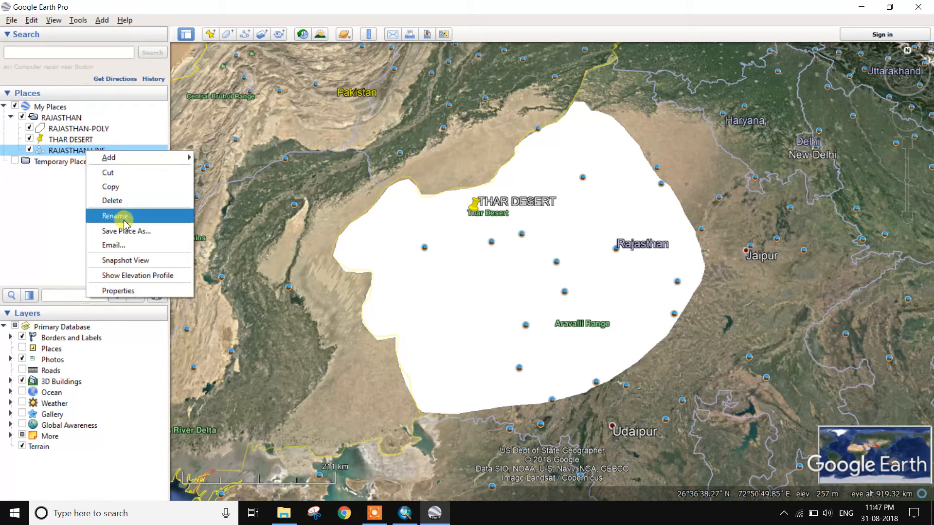
{"action": "left_click", "coordinate": [131, 235]}
{"action": "left_click", "coordinate": [161, 246]}
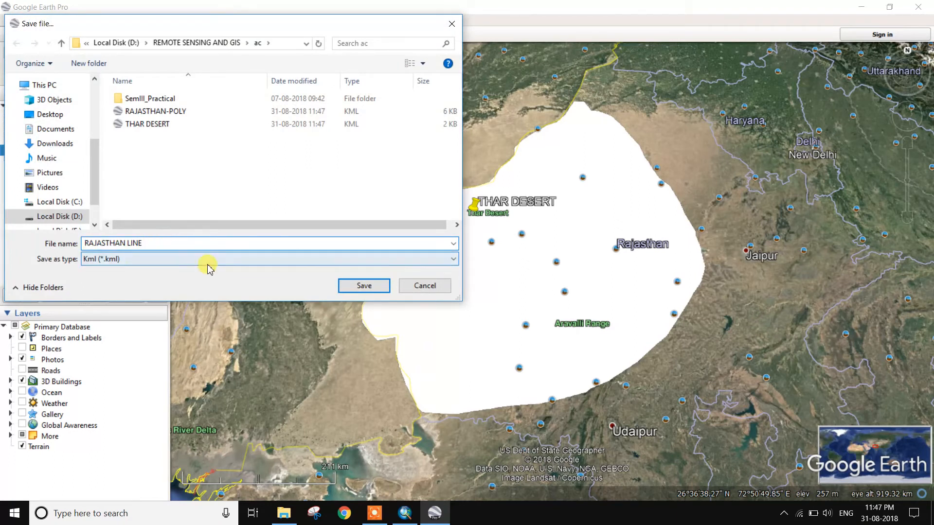
{"action": "left_click", "coordinate": [349, 286]}
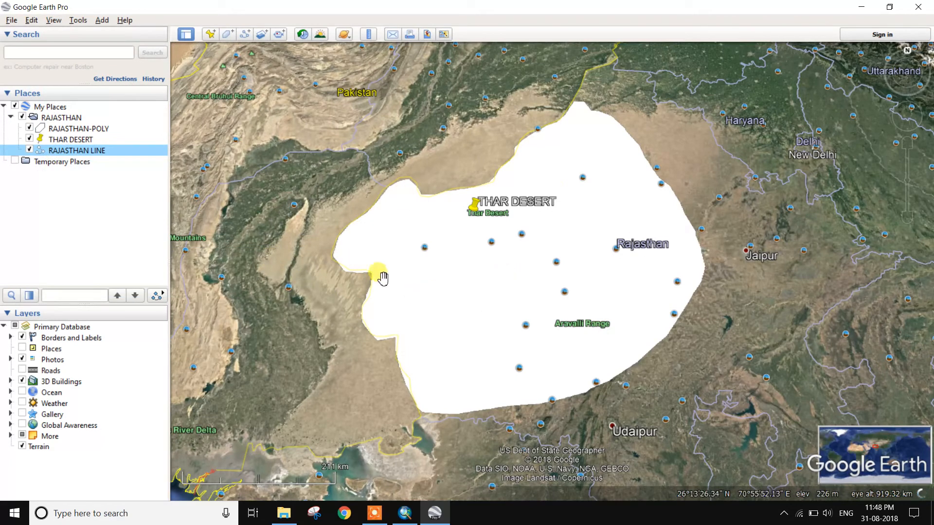
{"action": "left_click", "coordinate": [860, 7]}
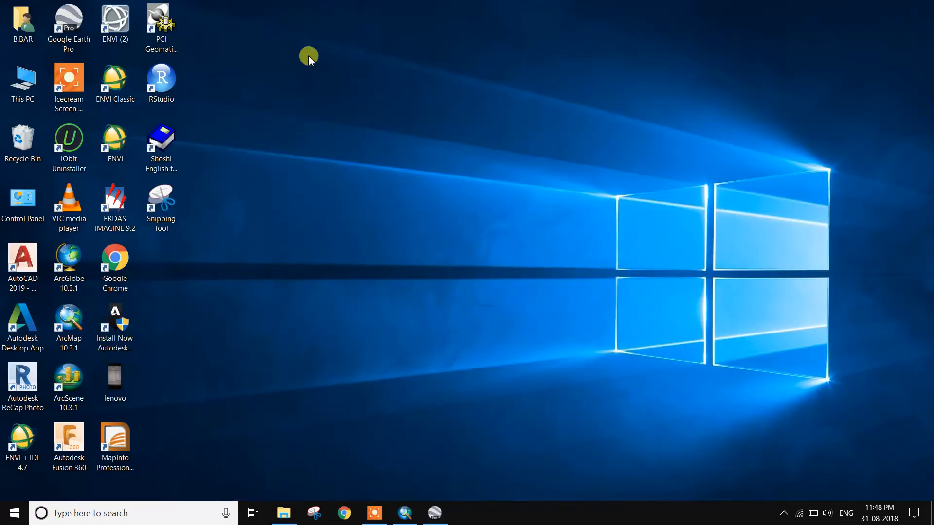
Step: Switch to ArcMap, collapse the Conversion Tools toolbox, and close and reopen ArcToolbox
{"action": "left_click", "coordinate": [405, 510]}
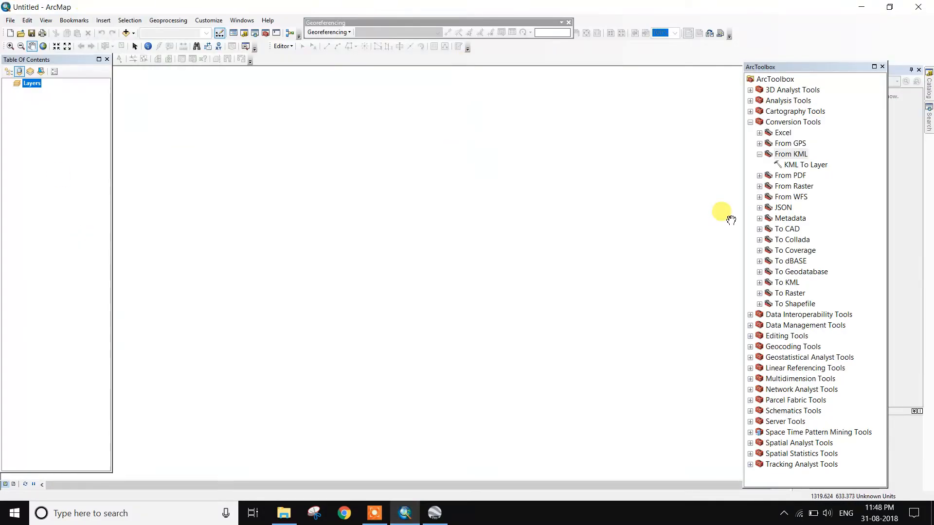
{"action": "left_click", "coordinate": [751, 123]}
{"action": "left_click", "coordinate": [882, 67]}
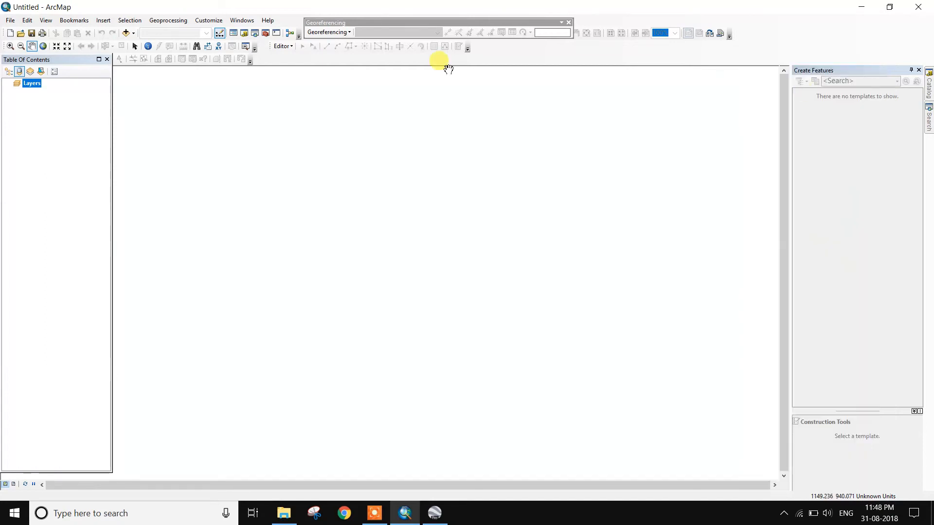
{"action": "left_click", "coordinate": [265, 33]}
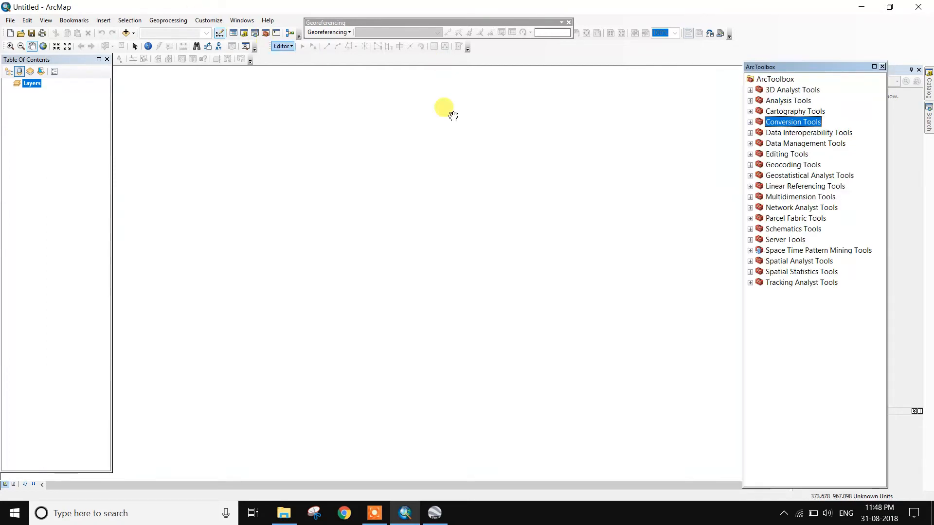
Step: Open the KML To Layer tool from the From KML toolset in Conversion Tools
{"action": "double_click", "coordinate": [773, 124]}
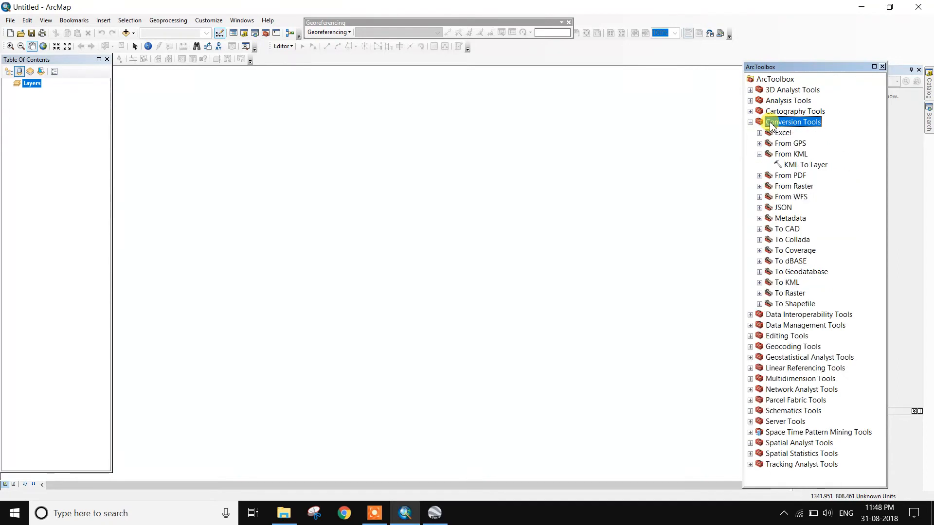
{"action": "left_click", "coordinate": [760, 155]}
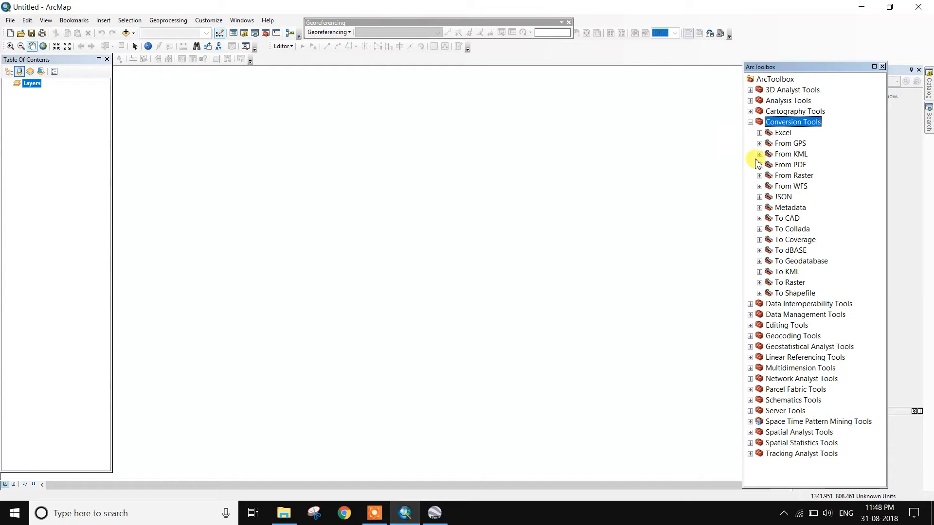
{"action": "left_click", "coordinate": [760, 155]}
{"action": "left_click", "coordinate": [793, 165]}
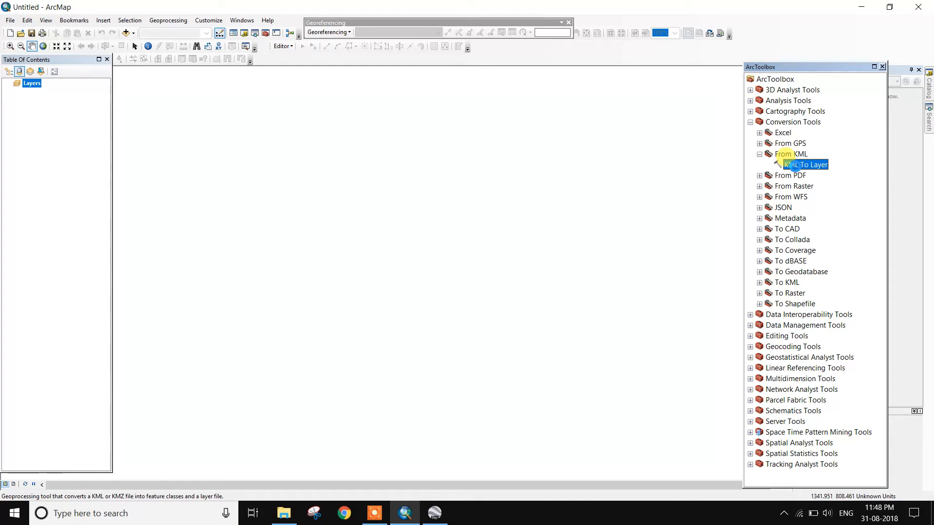
{"action": "double_click", "coordinate": [795, 165]}
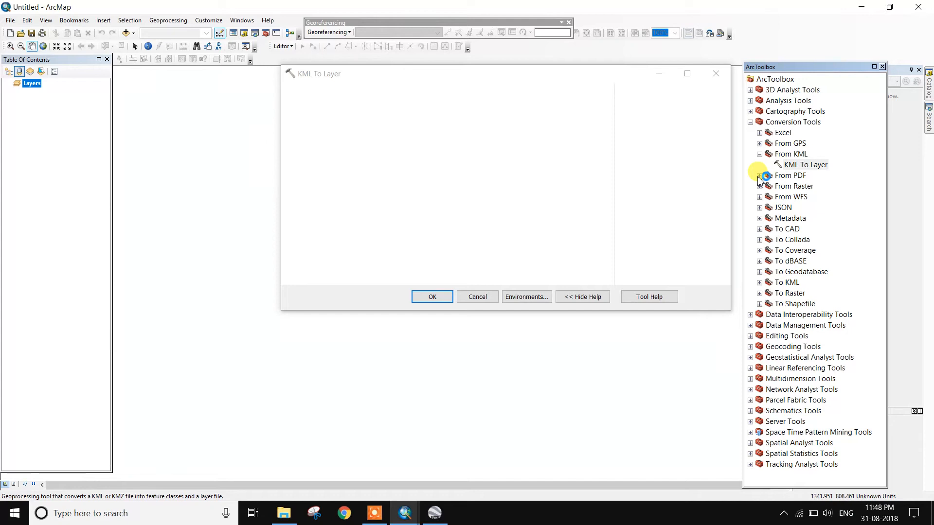
{"action": "left_click", "coordinate": [374, 513]}
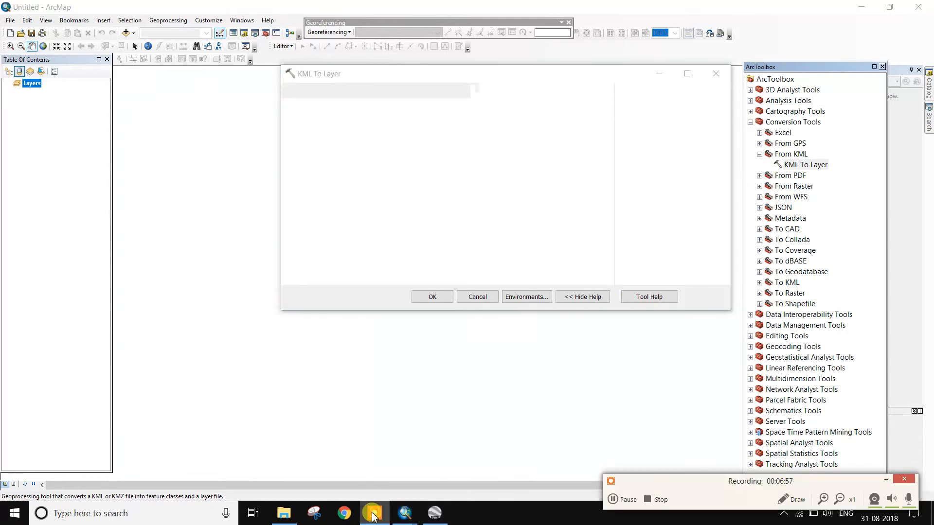
{"action": "left_click", "coordinate": [884, 483]}
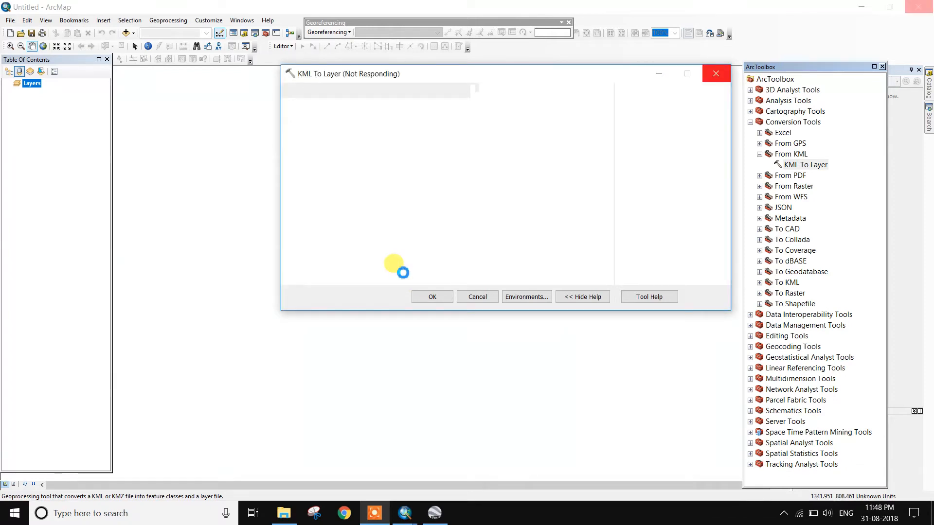
{"action": "left_click", "coordinate": [378, 515]}
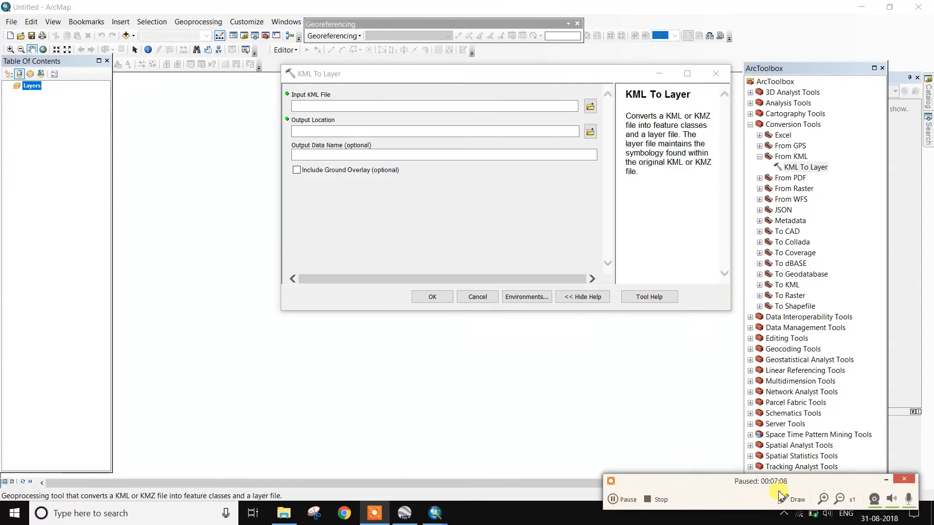
{"action": "left_click", "coordinate": [888, 486]}
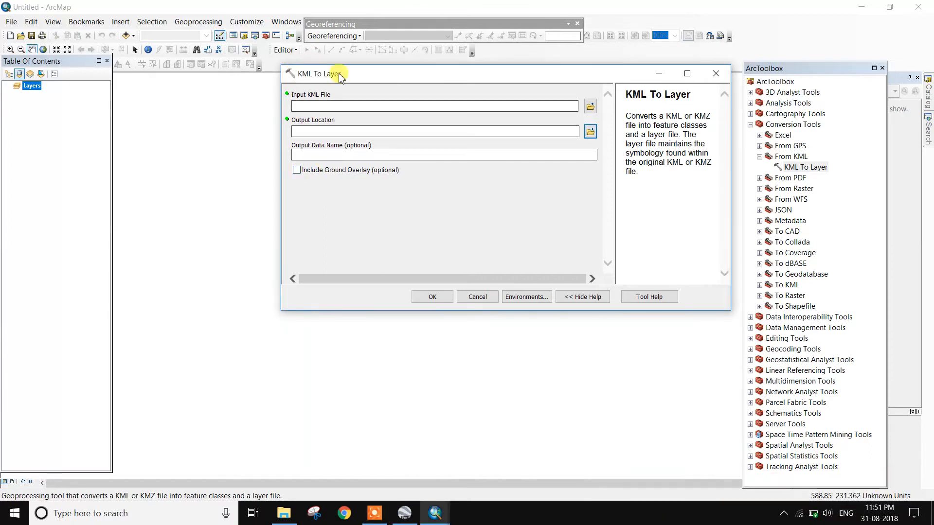
{"action": "left_click", "coordinate": [590, 109]}
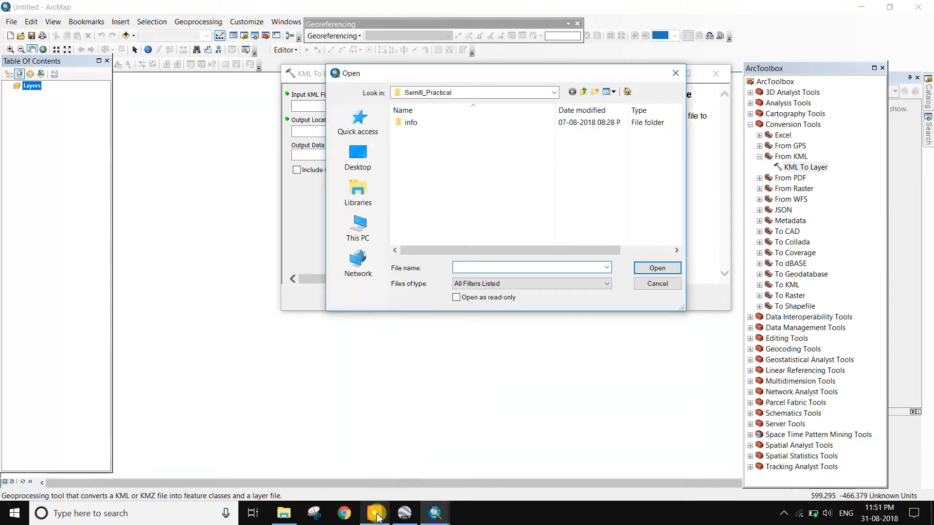
{"action": "left_click", "coordinate": [378, 512]}
{"action": "left_click", "coordinate": [636, 502]}
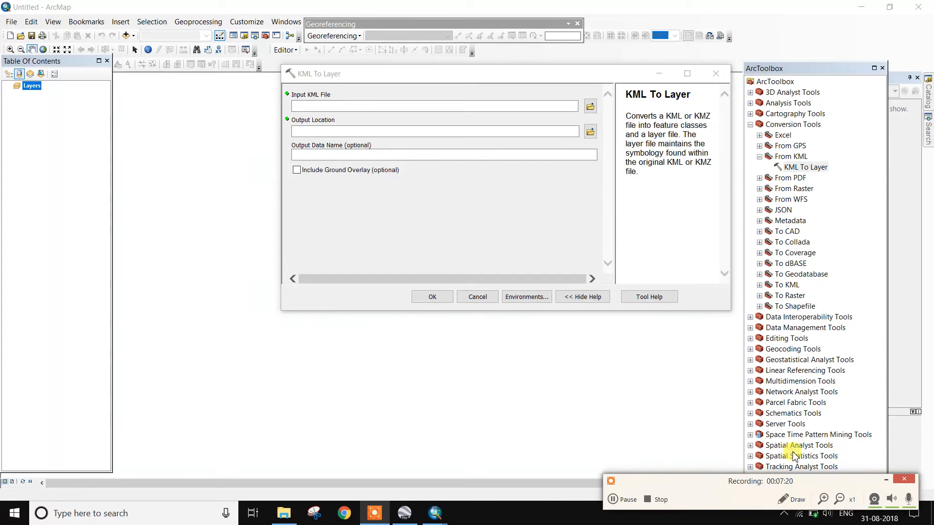
{"action": "left_click", "coordinate": [887, 481]}
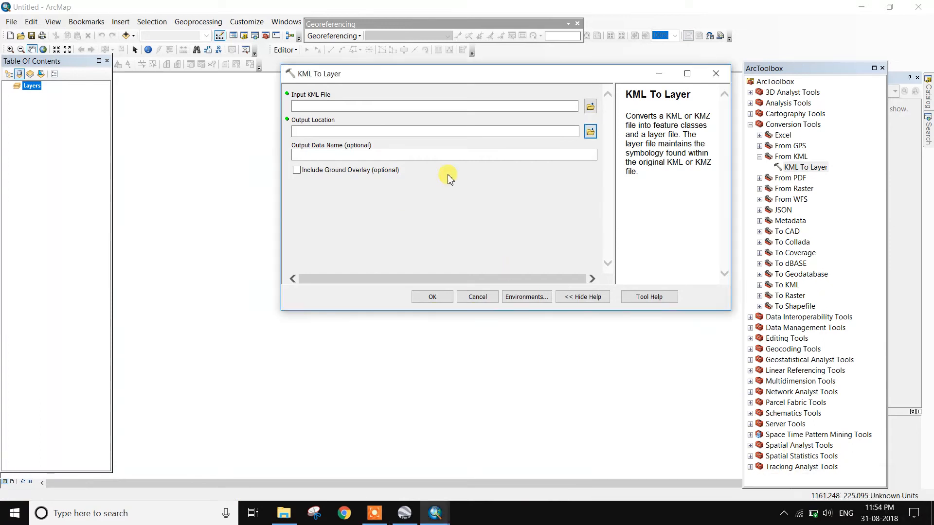
Step: Choose RAJASTHAN LINE from the ac folder as the input KML file and start browsing for the output location
{"action": "left_click", "coordinate": [590, 108]}
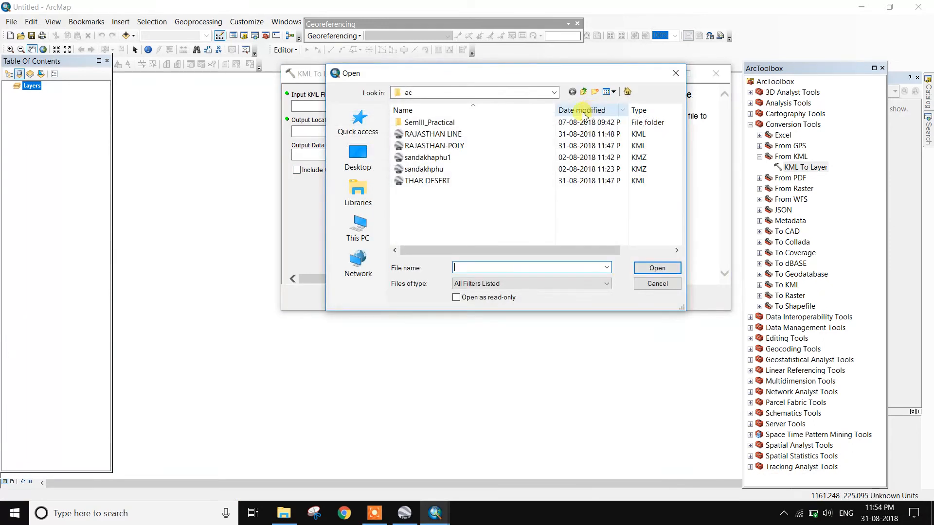
{"action": "left_click", "coordinate": [457, 135]}
{"action": "left_click", "coordinate": [641, 269]}
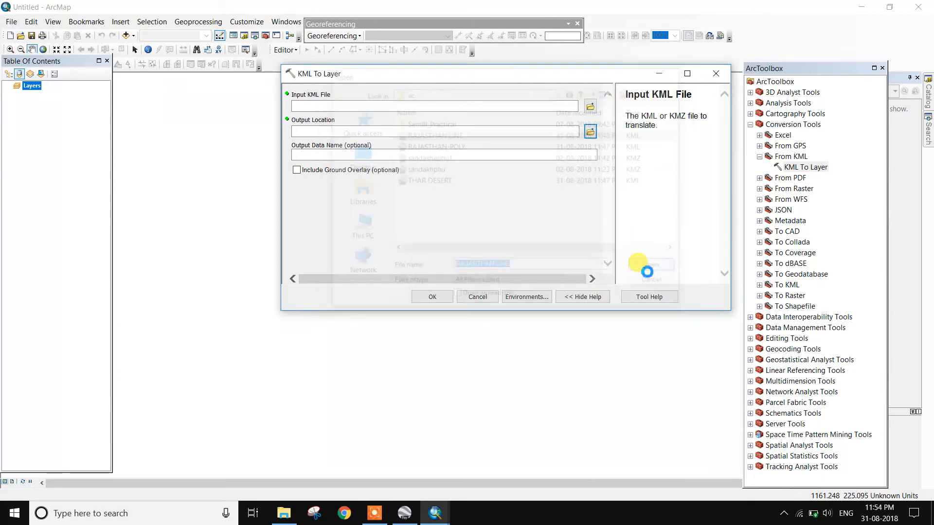
{"action": "left_click", "coordinate": [590, 131]}
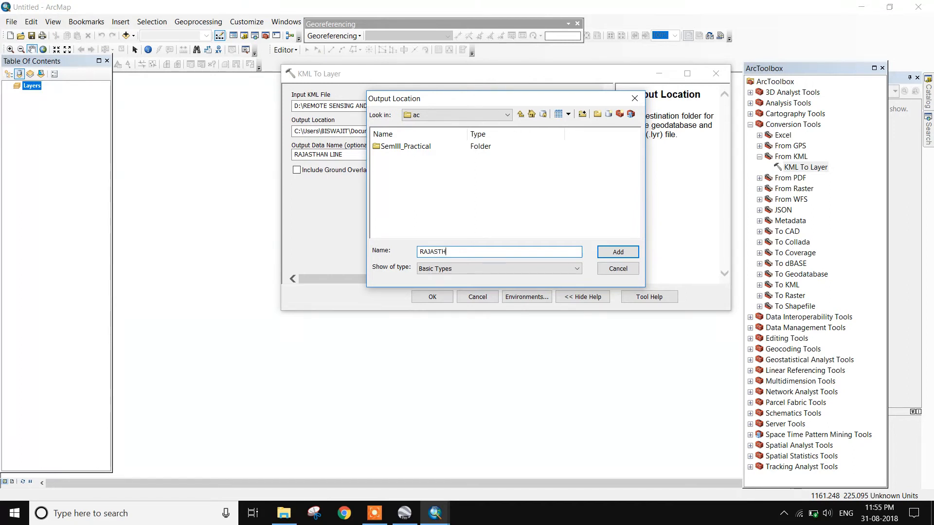
Step: Try to add RAJASTHAN1 as the output location in the ac folder and clear the entered name
{"action": "left_click", "coordinate": [606, 254]}
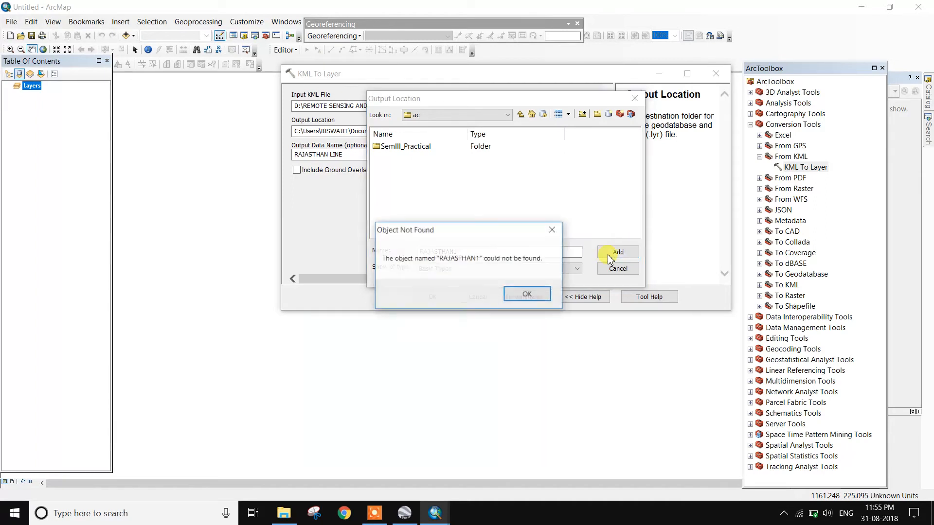
{"action": "left_click", "coordinate": [551, 231]}
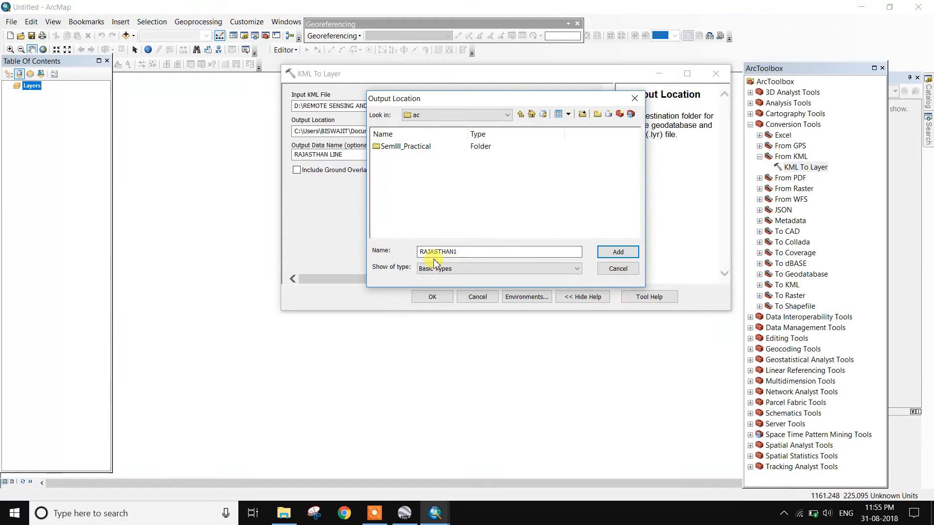
{"action": "double_click", "coordinate": [464, 253]}
{"action": "key", "text": "BackSpace"}
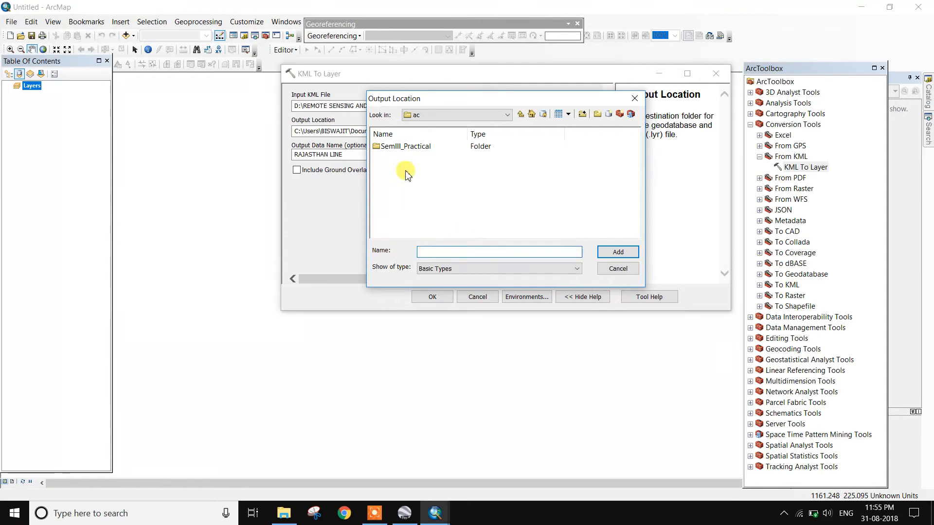
Step: Set the output location to the SemIII_Practical folder, convert RAJASTHAN LINE to a layer and dismiss the tool notification
{"action": "left_click", "coordinate": [416, 147]}
{"action": "left_click", "coordinate": [614, 253]}
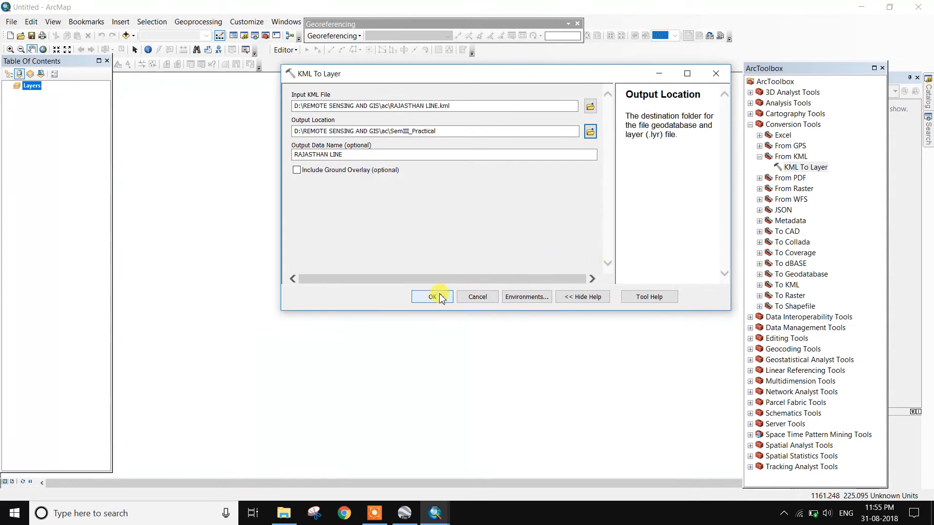
{"action": "left_click", "coordinate": [437, 297]}
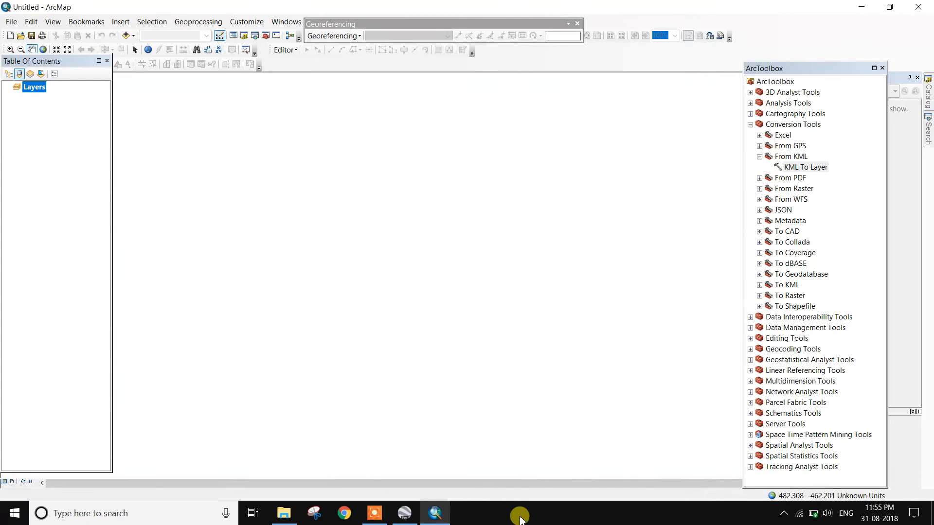
{"action": "left_click", "coordinate": [375, 513]}
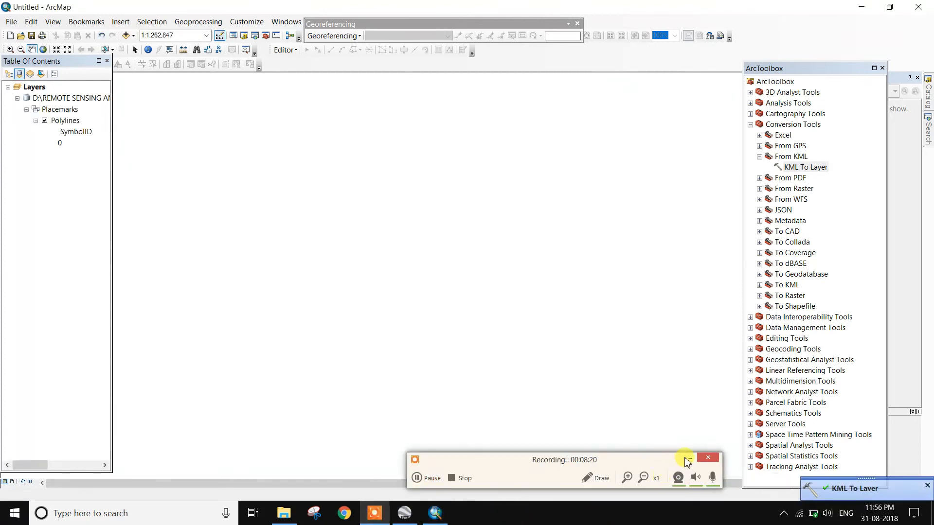
{"action": "left_click", "coordinate": [691, 458]}
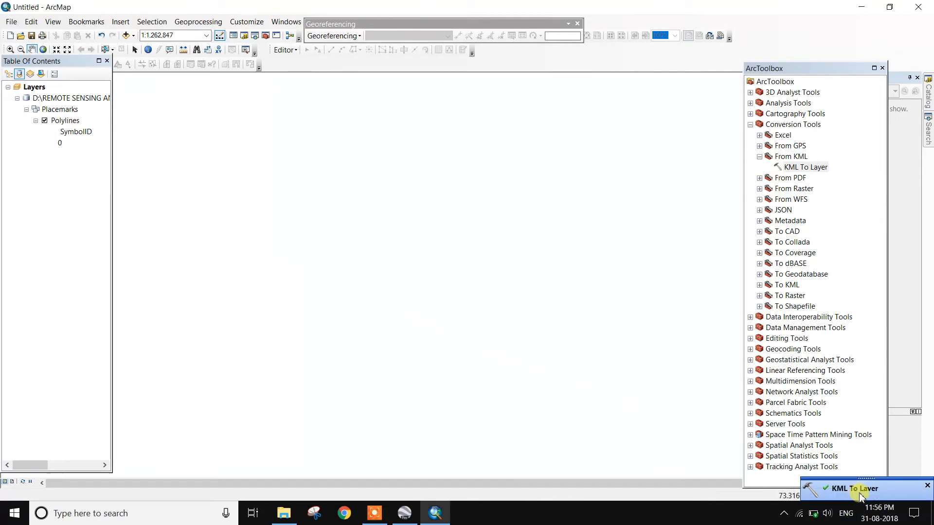
{"action": "left_click", "coordinate": [925, 489]}
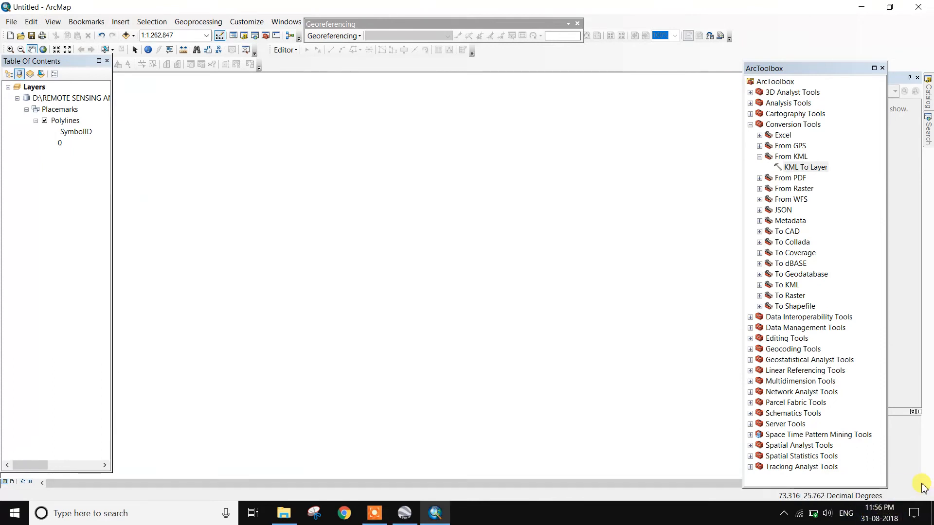
Step: Start KML To Layer again and choose RAJASTHAN-POLY from the ac folder as the input KML file
{"action": "double_click", "coordinate": [798, 168]}
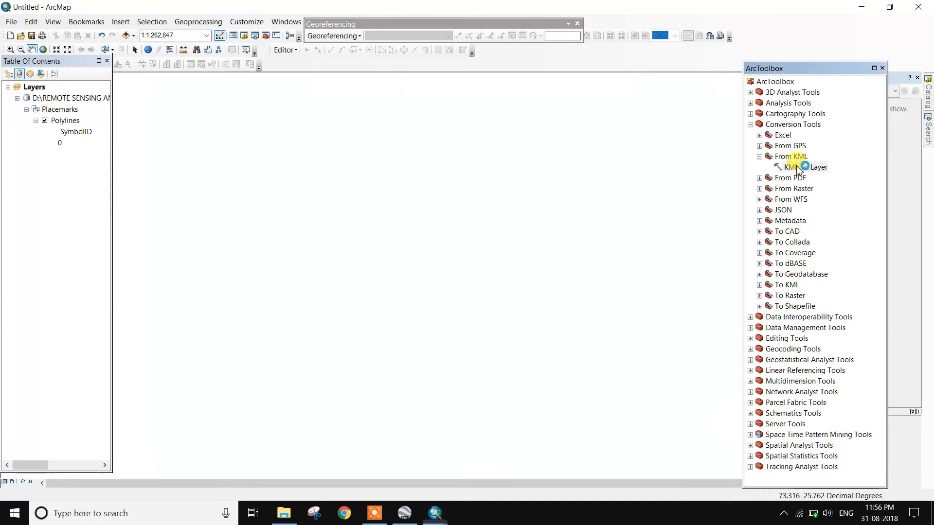
{"action": "left_click", "coordinate": [590, 106]}
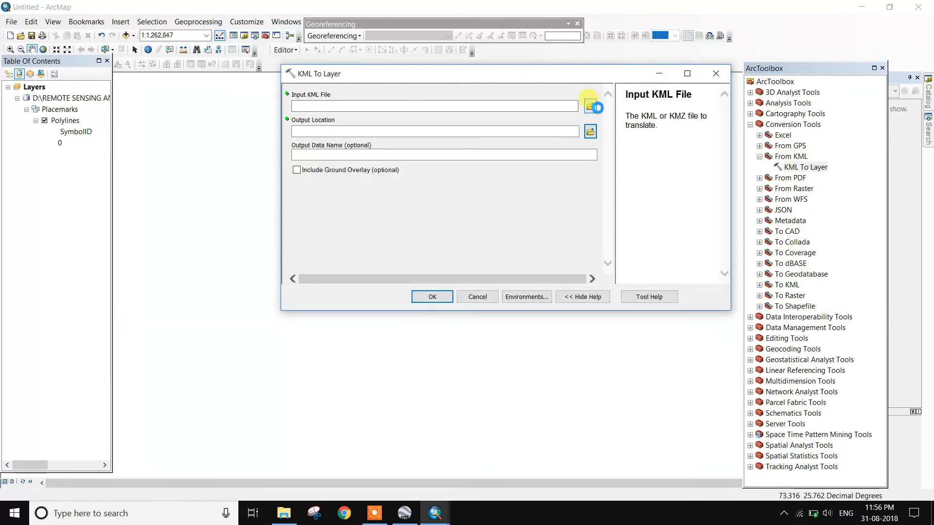
{"action": "left_click", "coordinate": [466, 148]}
{"action": "left_click", "coordinate": [656, 269]}
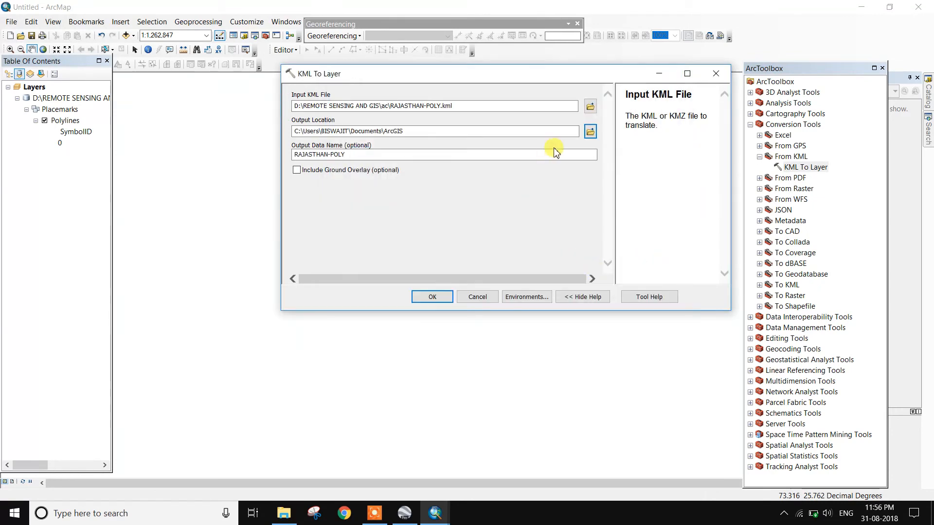
Step: Set the output location to SemIII_Practical in the ac folder and convert RAJASTHAN-POLY to a layer
{"action": "left_click", "coordinate": [588, 137]}
{"action": "left_click", "coordinate": [589, 136]}
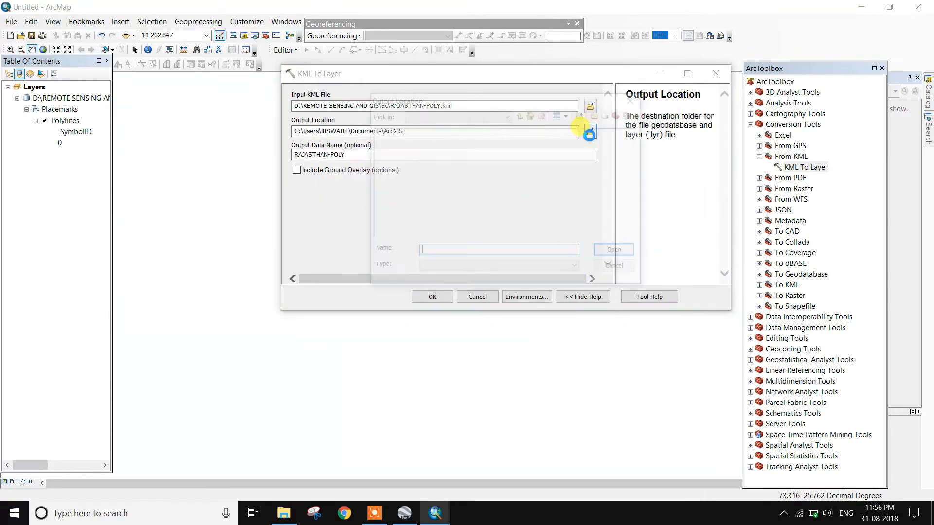
{"action": "left_click", "coordinate": [426, 148]}
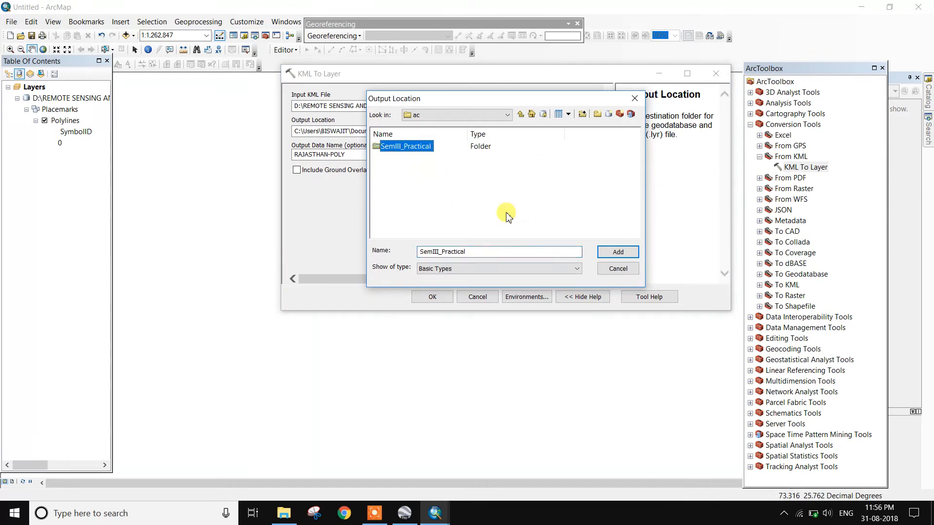
{"action": "left_click", "coordinate": [616, 252]}
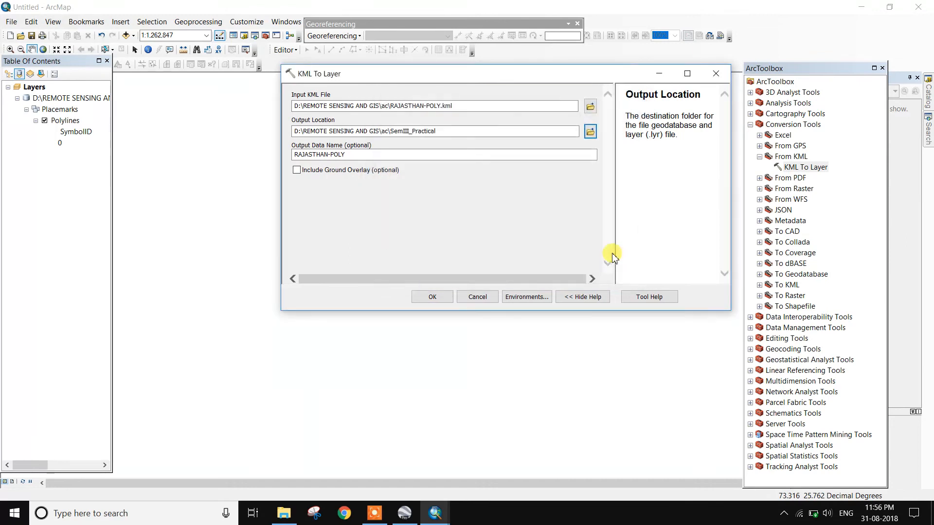
{"action": "left_click", "coordinate": [432, 297]}
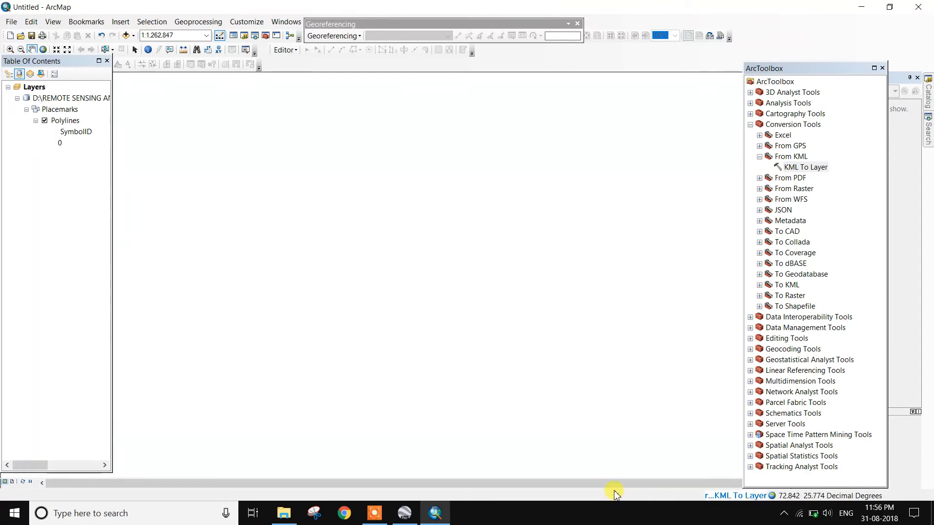
{"action": "left_click", "coordinate": [374, 513]}
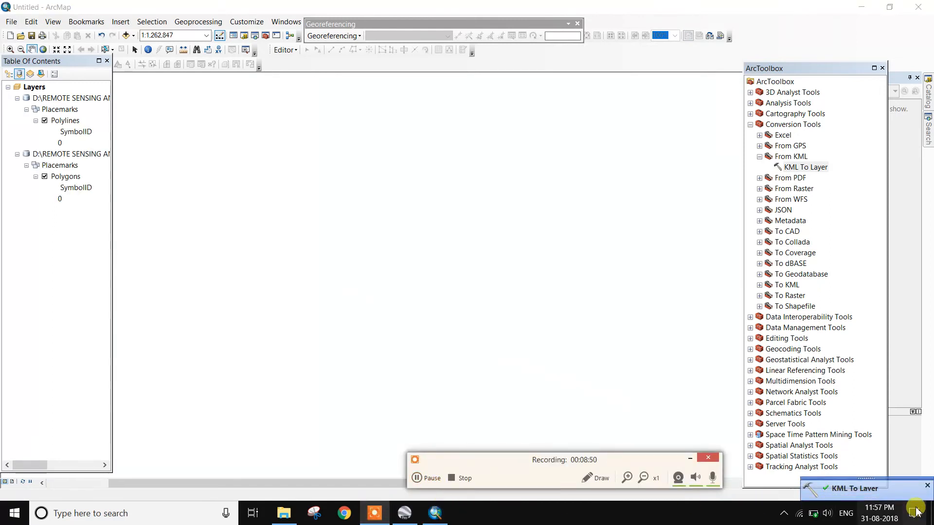
{"action": "left_click", "coordinate": [690, 459]}
Step: Start KML To Layer again and choose THAR DESERT from the ac folder as the input KML file
{"action": "double_click", "coordinate": [798, 168]}
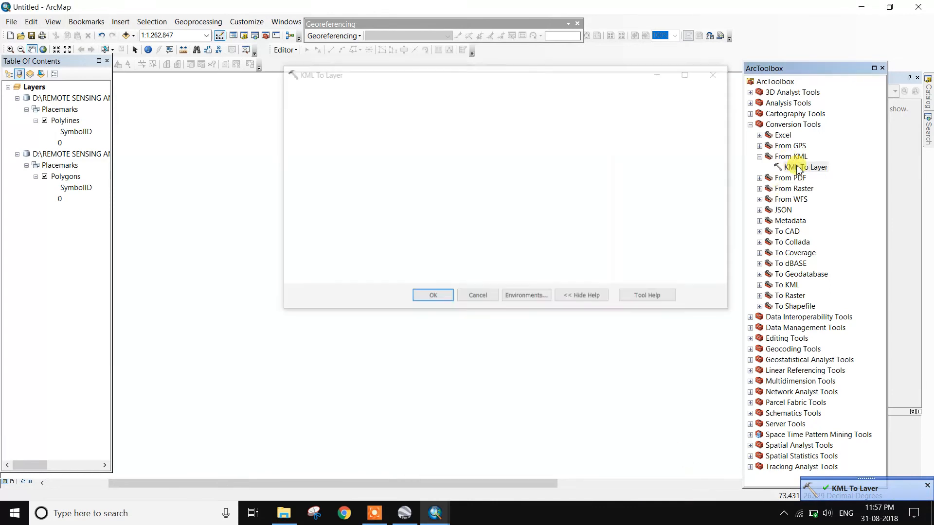
{"action": "left_click", "coordinate": [590, 106]}
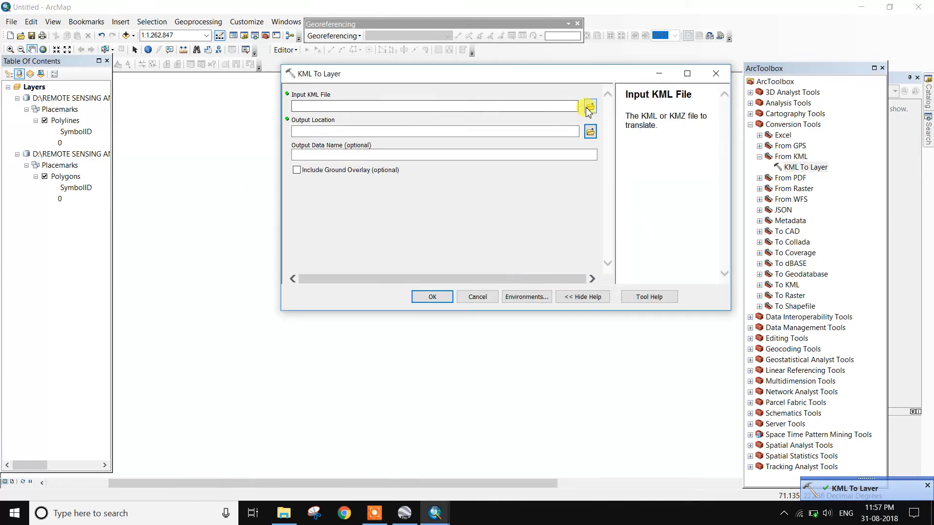
{"action": "left_click", "coordinate": [428, 183]}
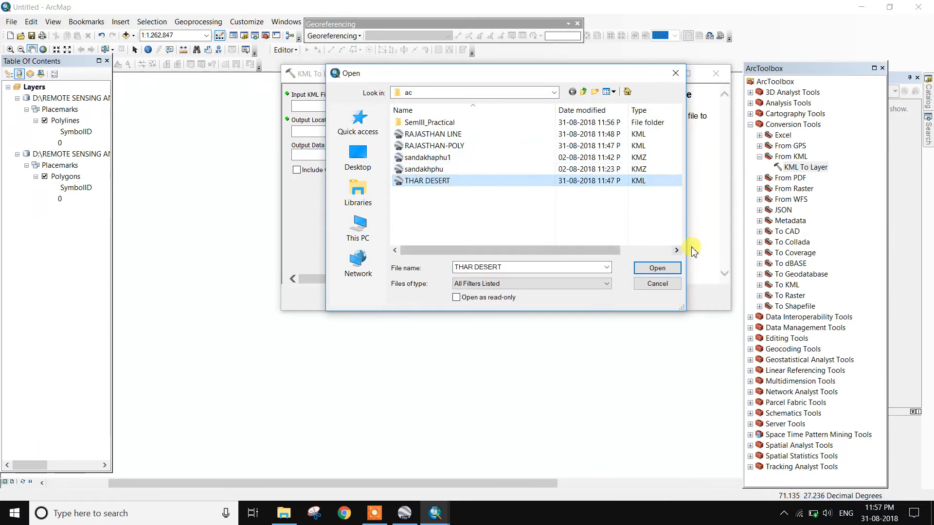
{"action": "left_click", "coordinate": [654, 267]}
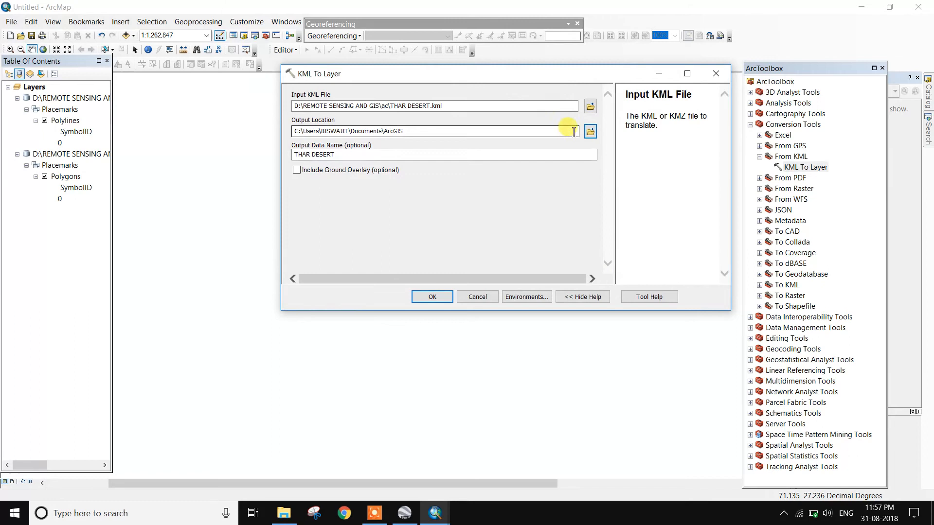
Step: Set the output location to SemIII_Practical in the ac folder and convert THAR DESERT to a layer
{"action": "left_click", "coordinate": [590, 132]}
{"action": "left_click", "coordinate": [419, 146]}
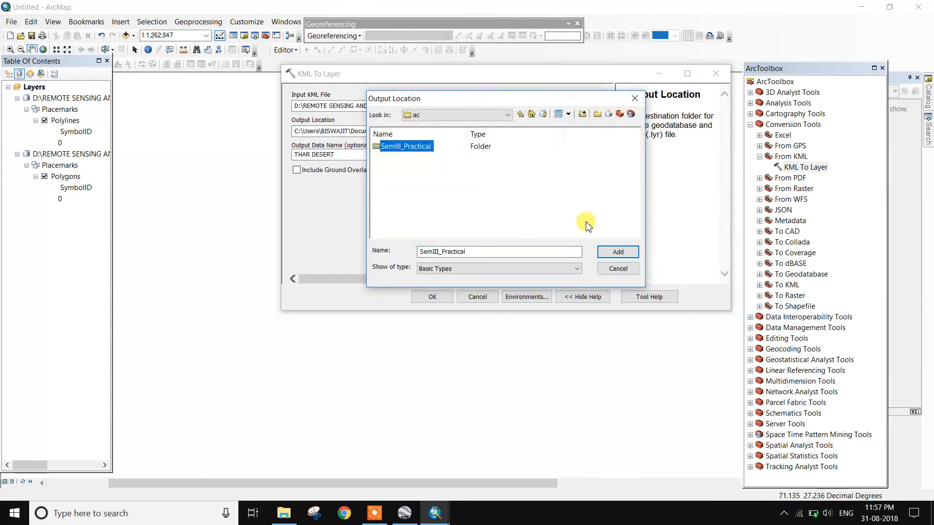
{"action": "left_click", "coordinate": [606, 251]}
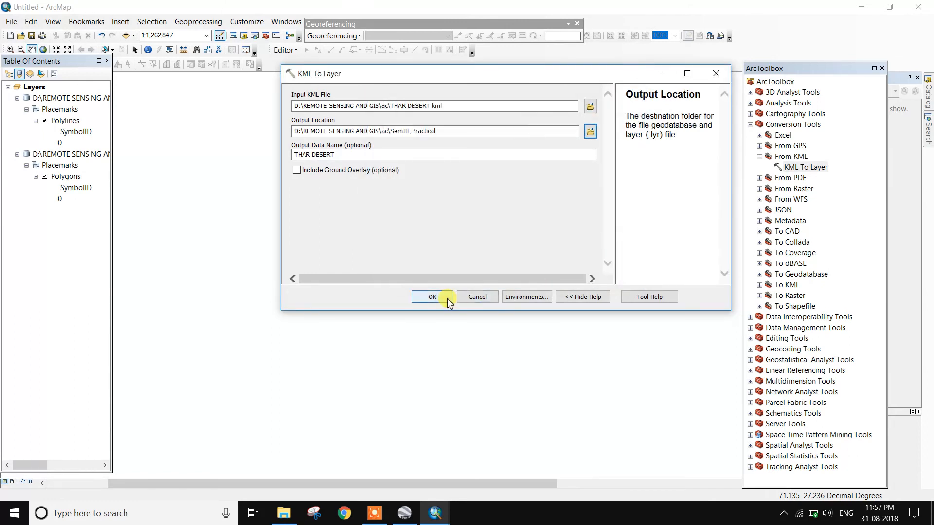
{"action": "left_click", "coordinate": [433, 297]}
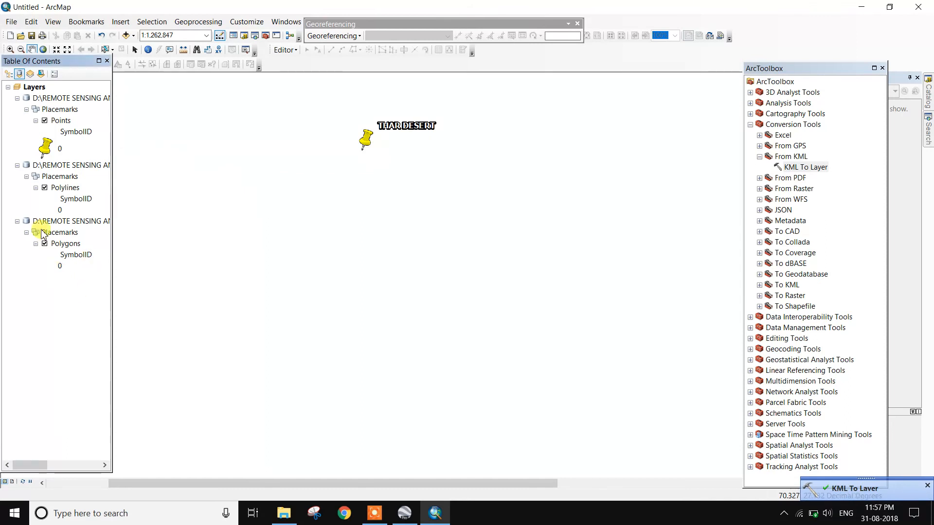
Step: Replace the current map with a new blank map document
{"action": "right_click", "coordinate": [44, 99]}
{"action": "left_click", "coordinate": [11, 36]}
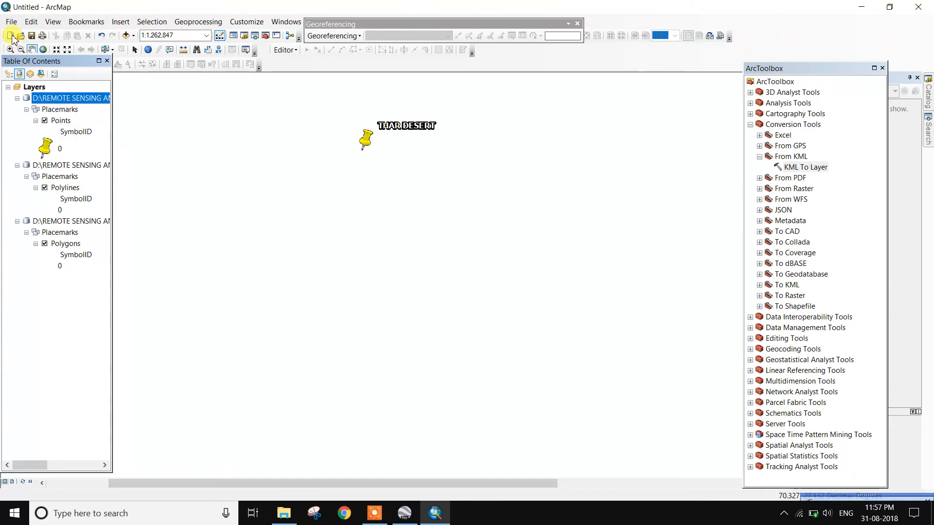
{"action": "left_click", "coordinate": [568, 360]}
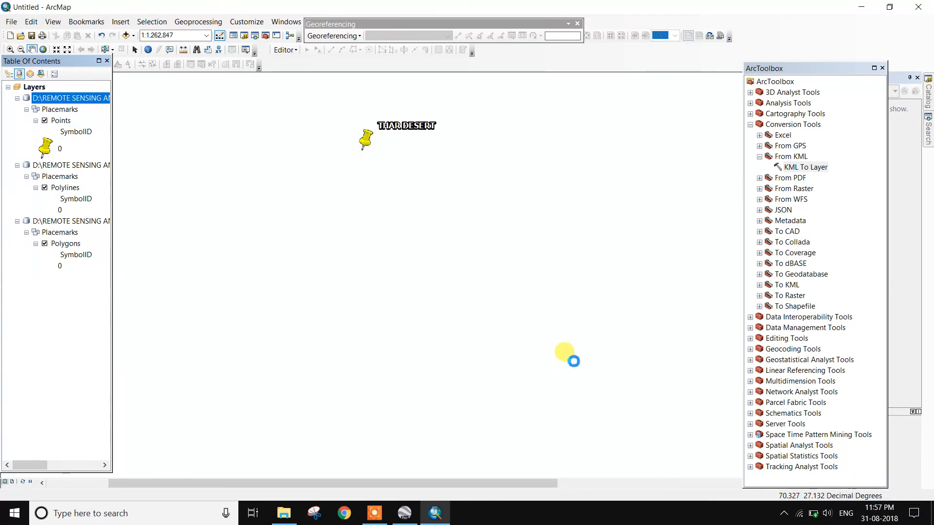
{"action": "left_click", "coordinate": [470, 286]}
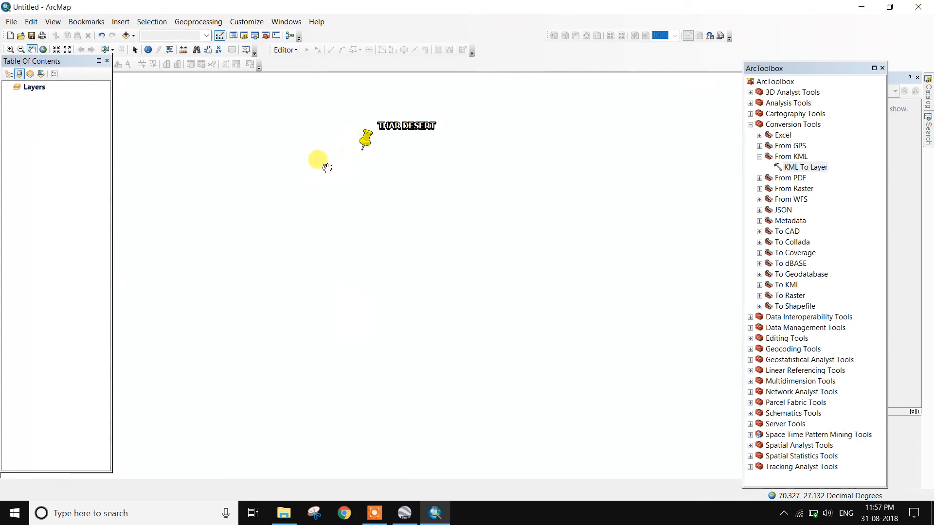
{"action": "left_click", "coordinate": [10, 36]}
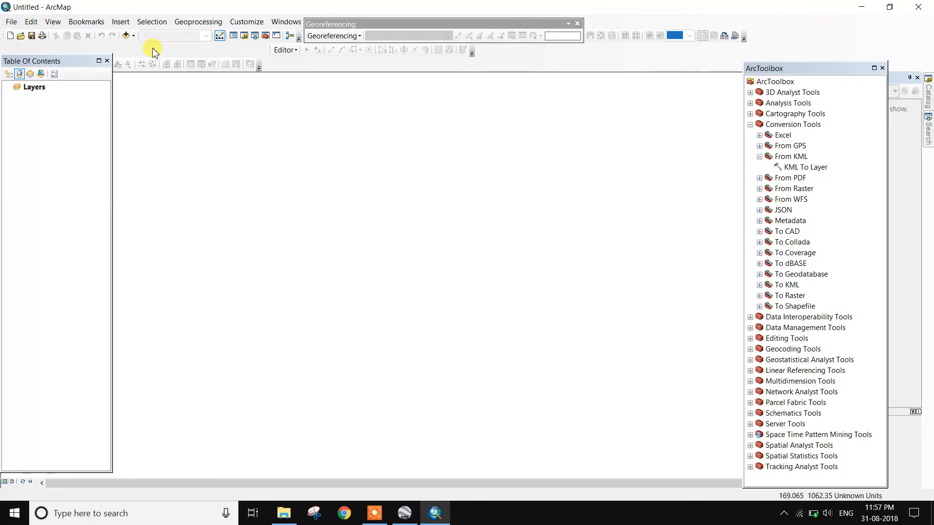
Step: Add THAR DESERT.lyr, RAJASTHAN LINE.lyr and RAJASTHAN-POLY.lyr from the SemIII_Practical folder to the map
{"action": "left_click", "coordinate": [126, 36]}
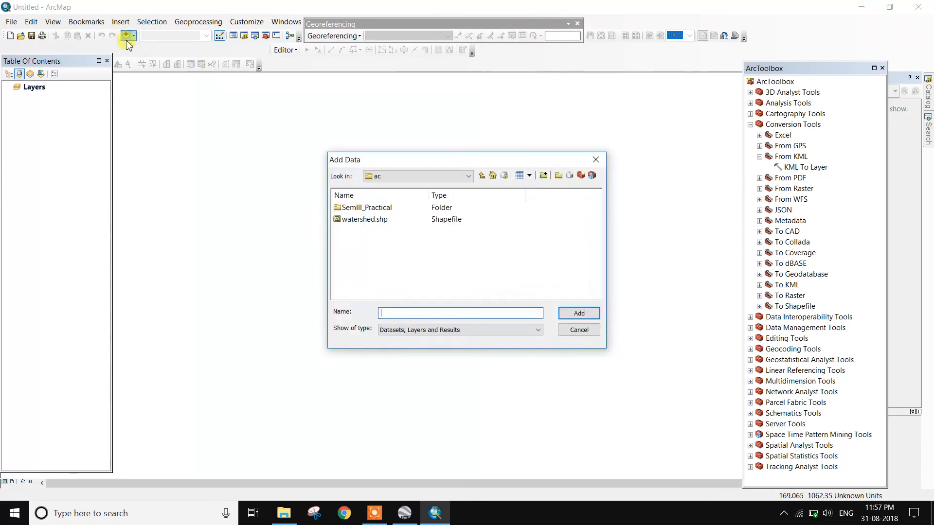
{"action": "double_click", "coordinate": [393, 208]}
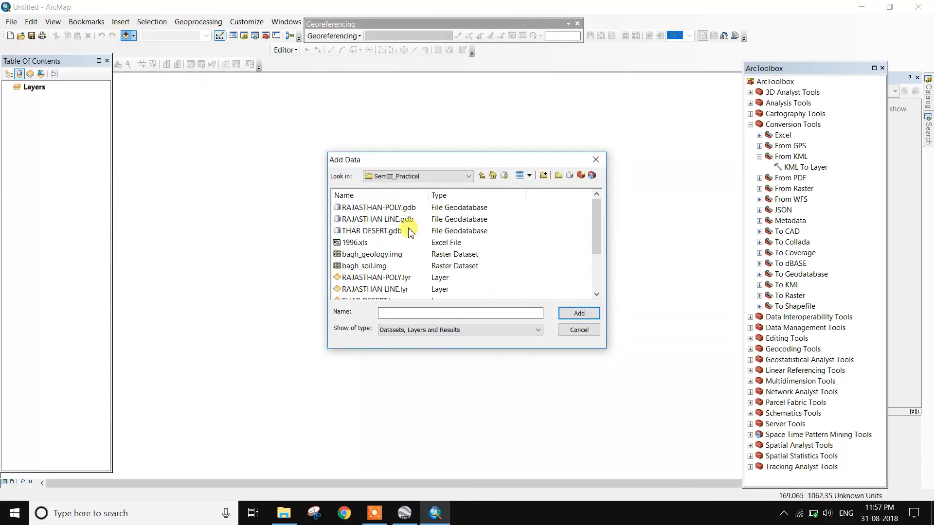
{"action": "scroll", "coordinate": [407, 257], "scroll_direction": "down", "scroll_amount": 2}
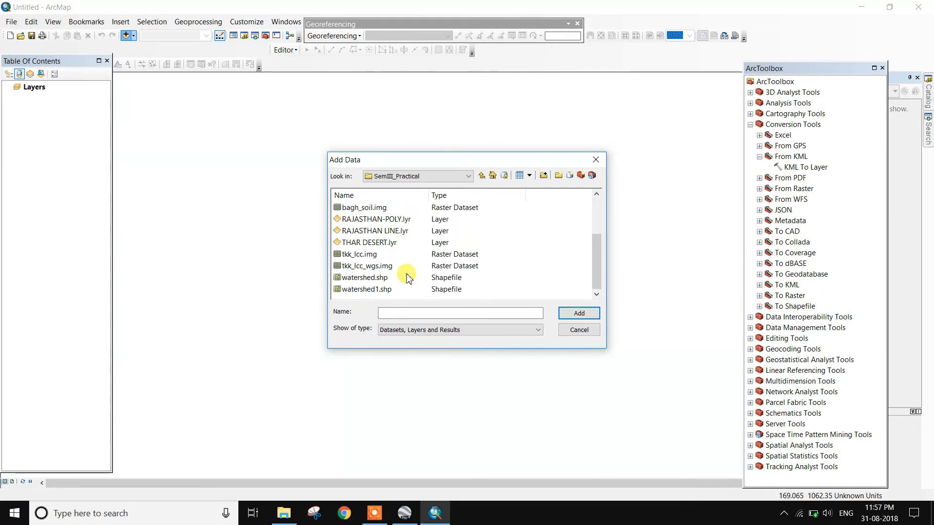
{"action": "left_click", "coordinate": [393, 245]}
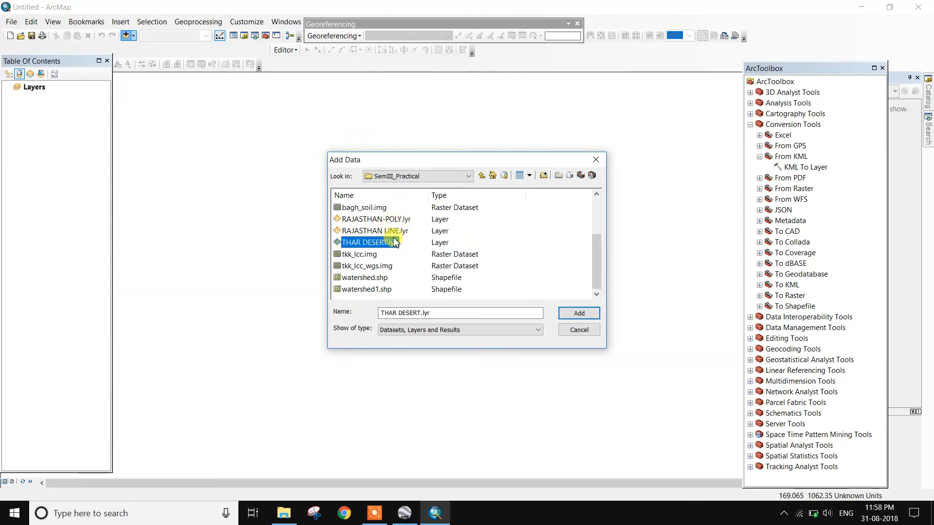
{"action": "left_click", "coordinate": [391, 231], "text": "ctrl"}
{"action": "left_click", "coordinate": [397, 219], "text": "ctrl"}
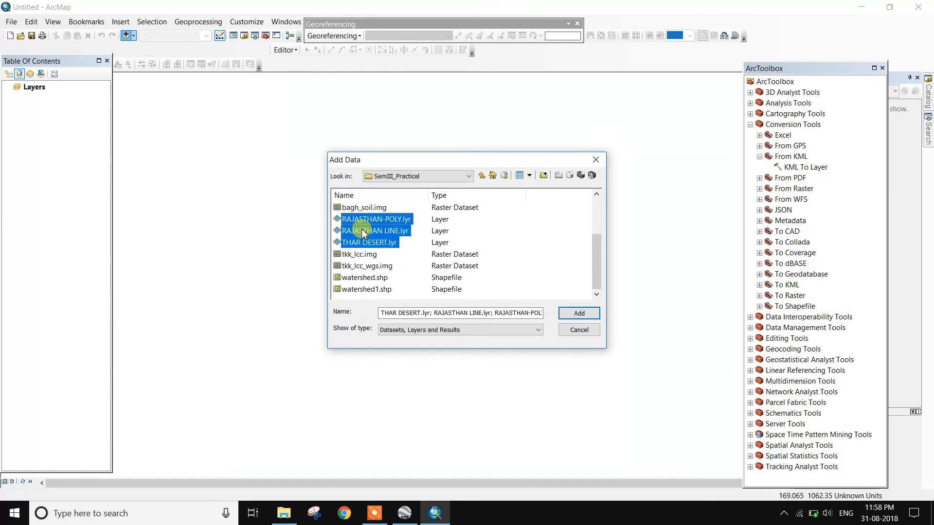
{"action": "left_click", "coordinate": [579, 313]}
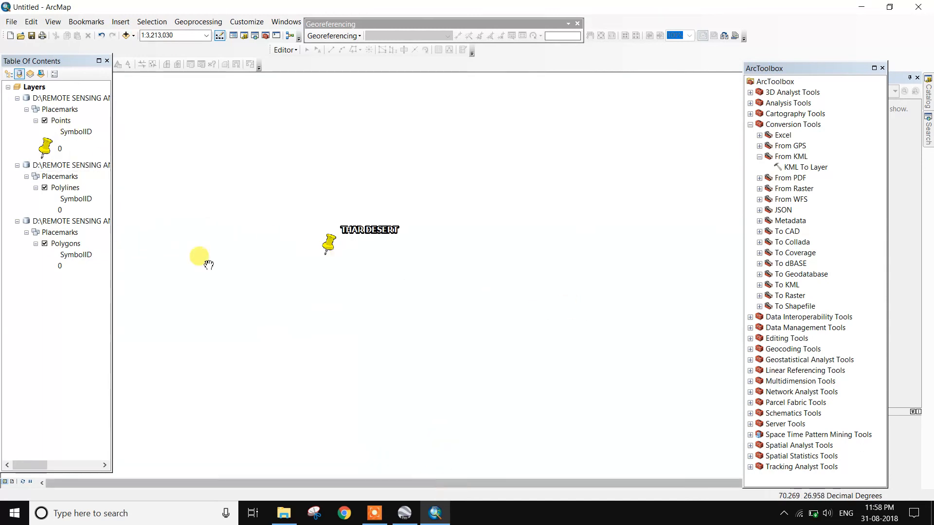
{"action": "left_click", "coordinate": [386, 513]}
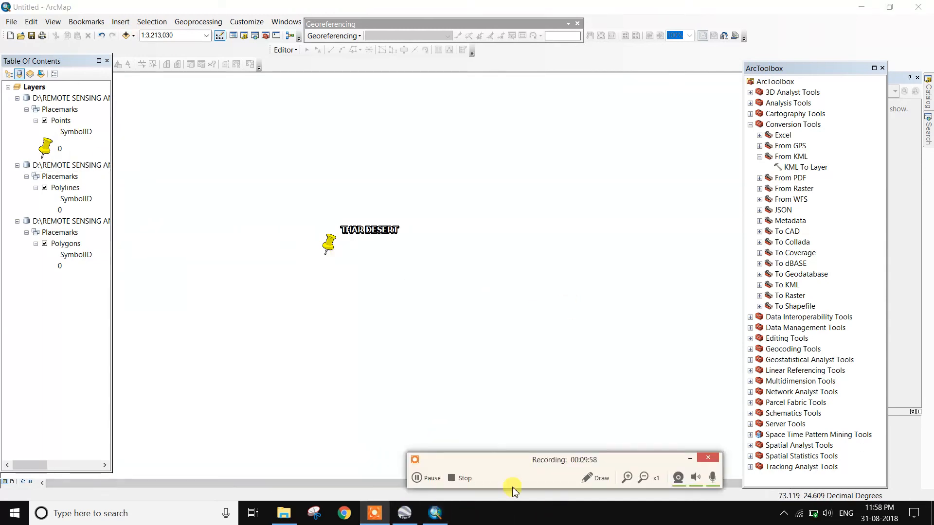
{"action": "left_click", "coordinate": [427, 478]}
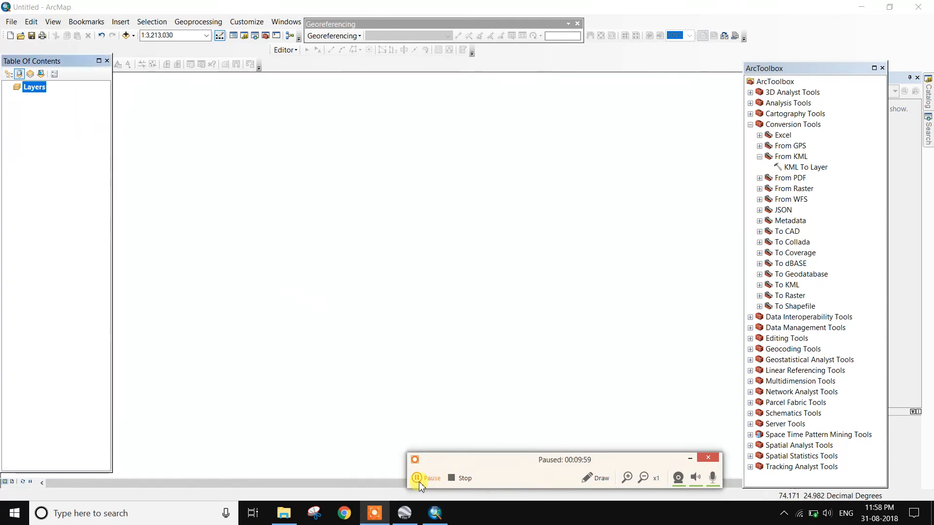
{"action": "left_click", "coordinate": [427, 478]}
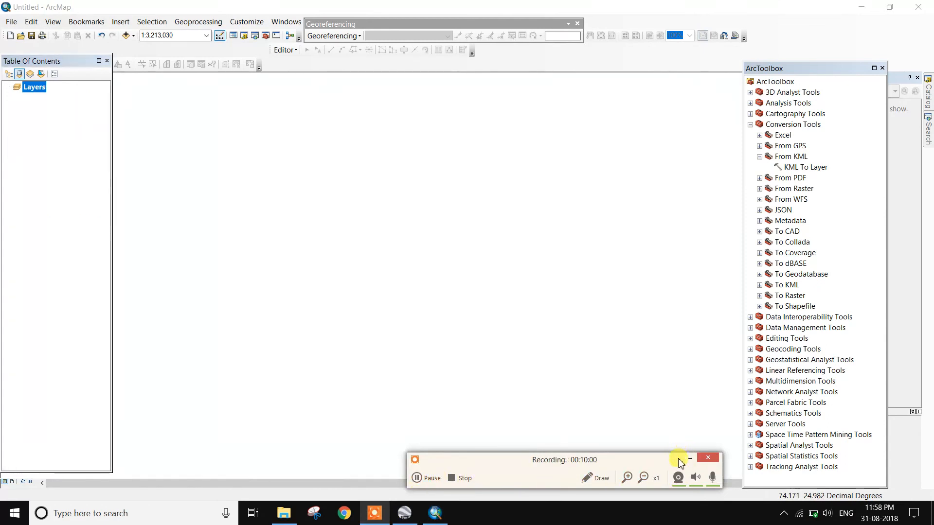
{"action": "left_click", "coordinate": [686, 462]}
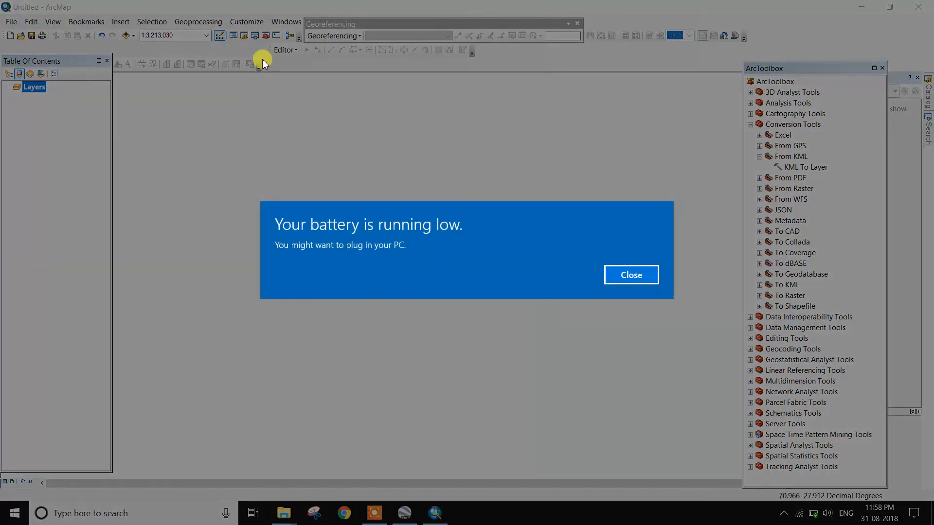
{"action": "left_click", "coordinate": [623, 282]}
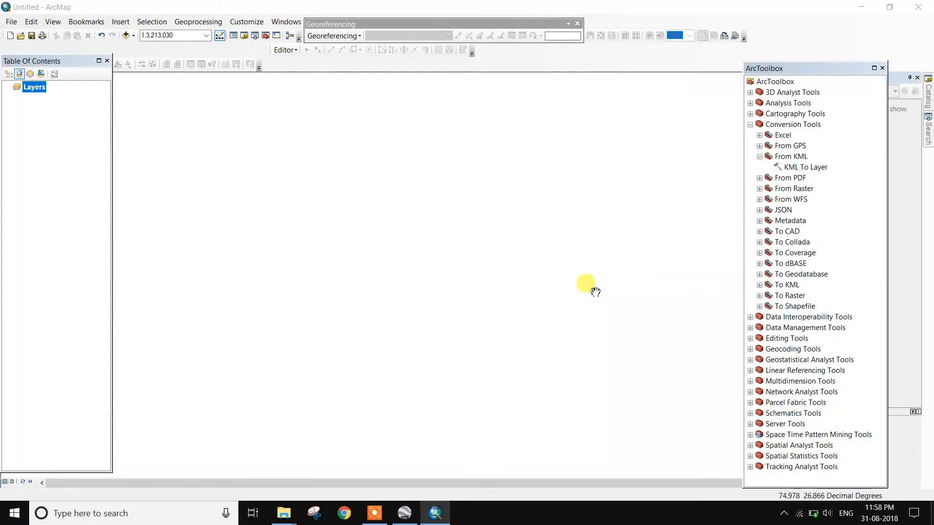
Step: Add the Placemarks dataset from the RAJASTHAN-POLY.gdb geodatabase to the map
{"action": "left_click", "coordinate": [125, 37]}
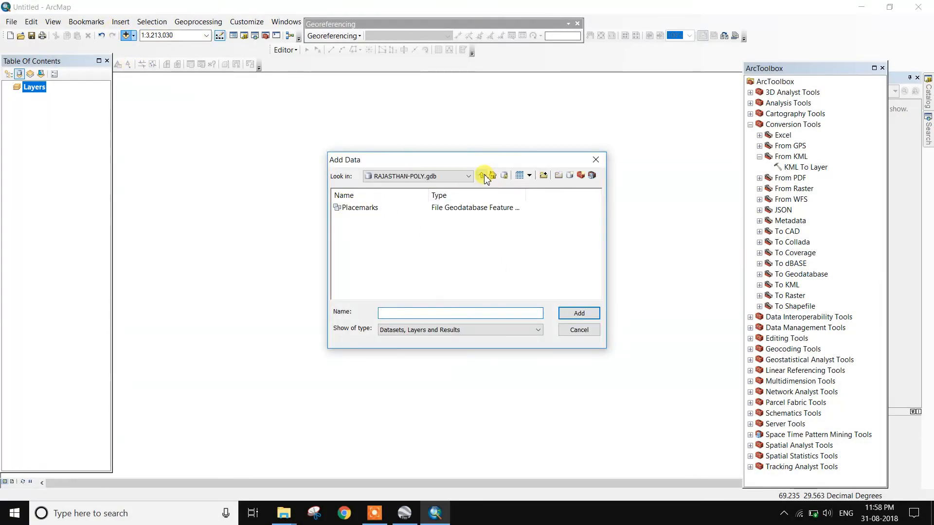
{"action": "left_click", "coordinate": [482, 175]}
{"action": "left_click", "coordinate": [396, 208]}
{"action": "left_click", "coordinate": [358, 208]}
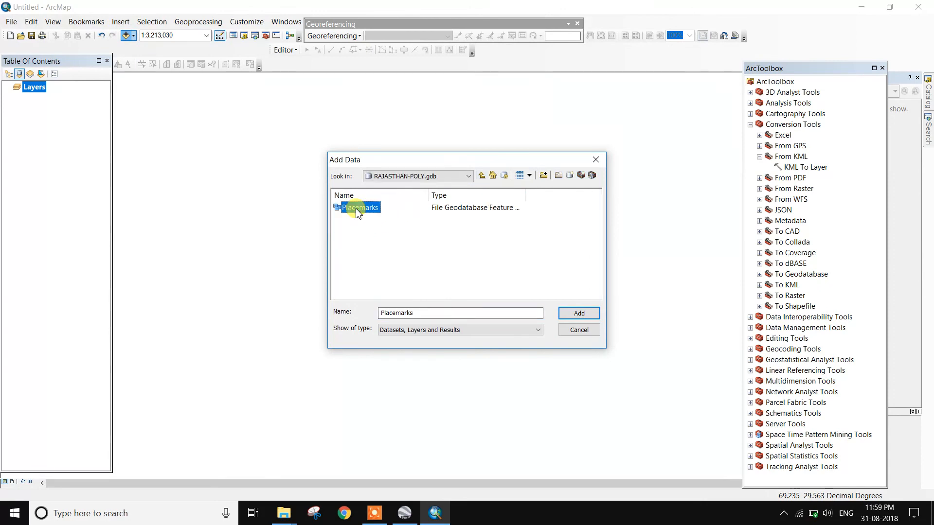
{"action": "left_click", "coordinate": [578, 315]}
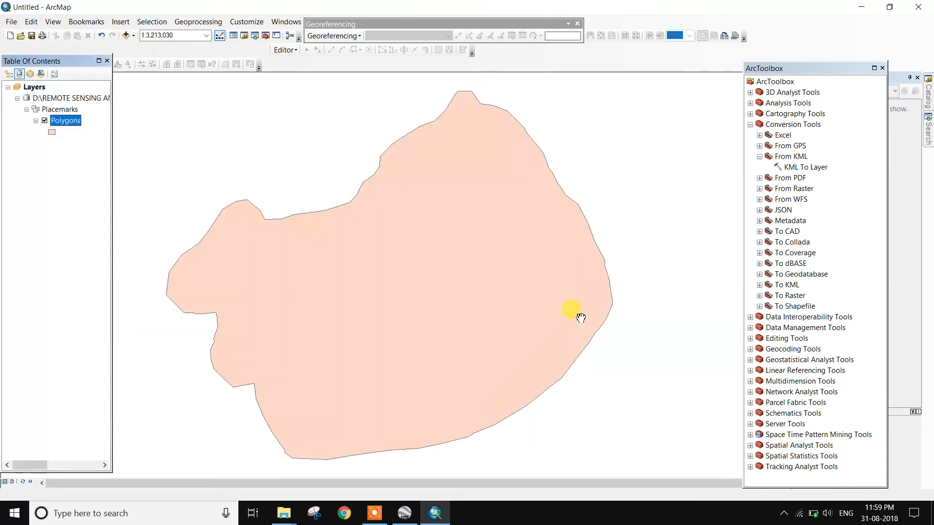
Step: Add the Placemarks dataset from RAJASTHAN LINE.gdb in the SemIII_Practical folder to the map
{"action": "left_click", "coordinate": [128, 35]}
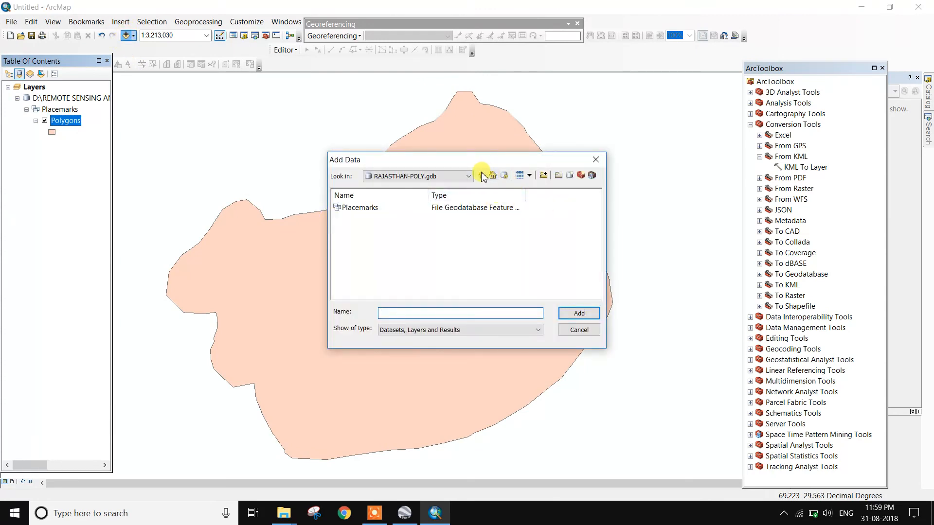
{"action": "left_click", "coordinate": [482, 176]}
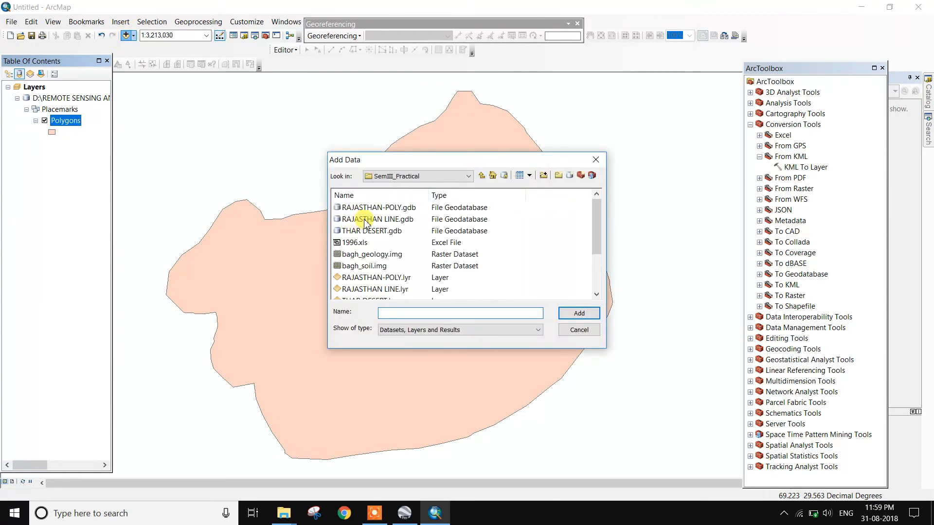
{"action": "double_click", "coordinate": [366, 220]}
{"action": "left_click", "coordinate": [364, 210]}
{"action": "left_click", "coordinate": [570, 314]}
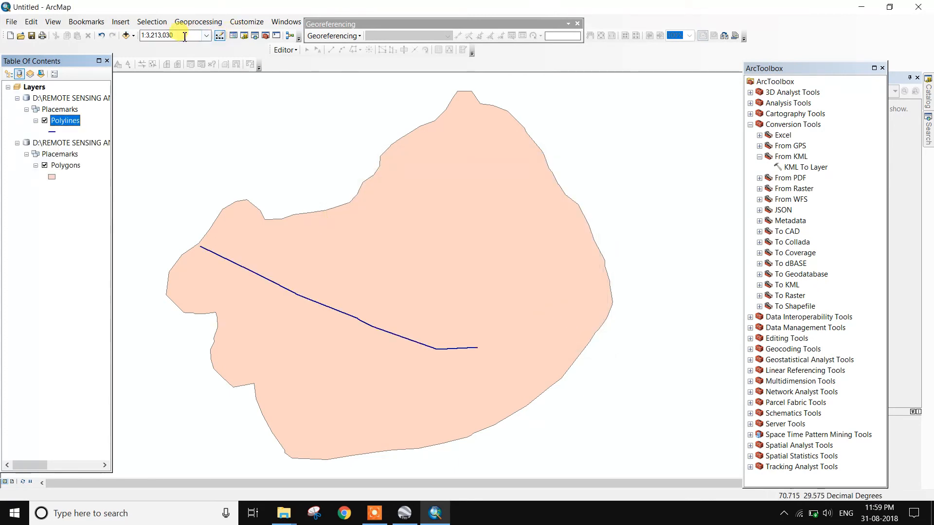
Step: Add the Placemarks dataset from THAR DESERT.gdb in the SemIII_Practical folder to the map
{"action": "left_click", "coordinate": [127, 35]}
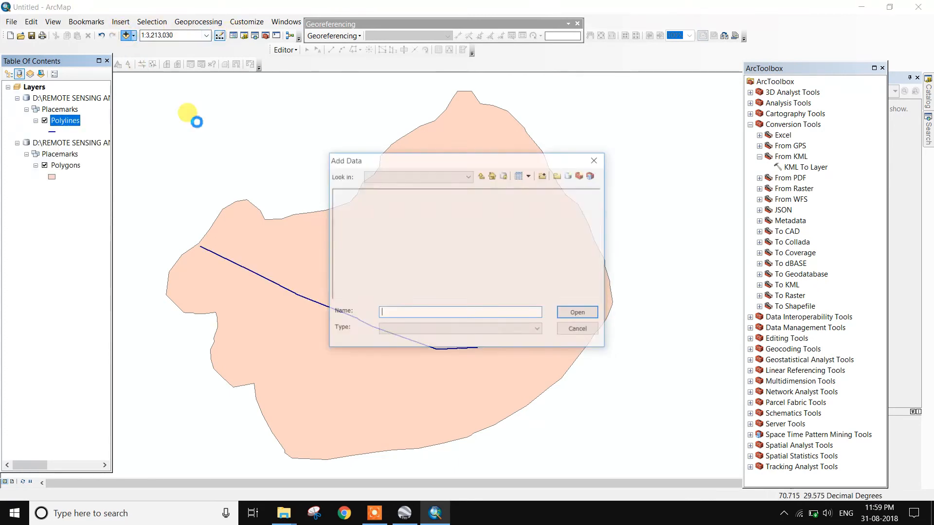
{"action": "left_click", "coordinate": [481, 176]}
{"action": "left_click", "coordinate": [363, 231]}
{"action": "double_click", "coordinate": [363, 230]}
{"action": "left_click", "coordinate": [363, 209]}
{"action": "left_click", "coordinate": [578, 313]}
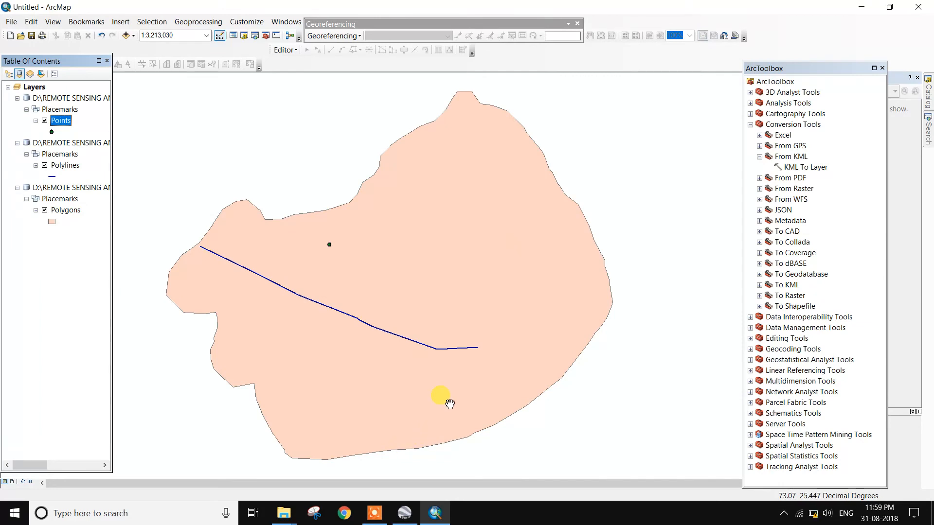
{"action": "left_click", "coordinate": [374, 513]}
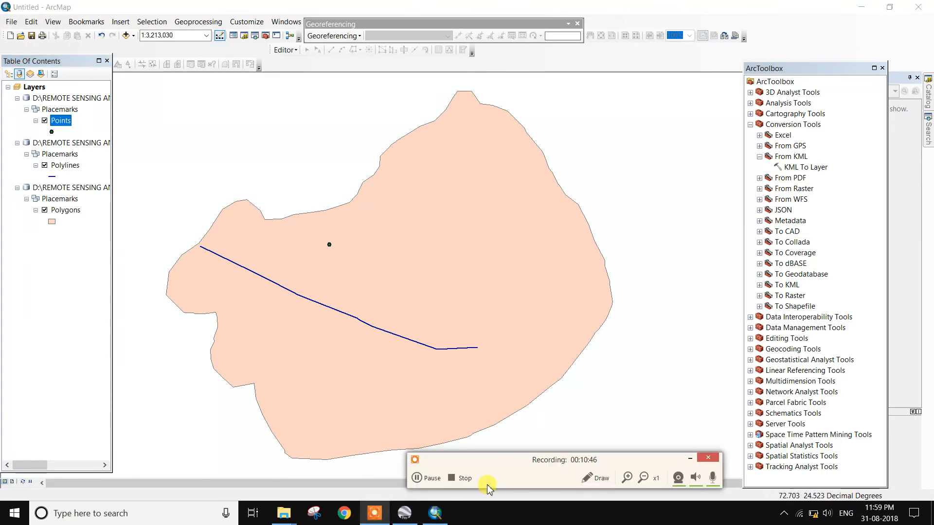